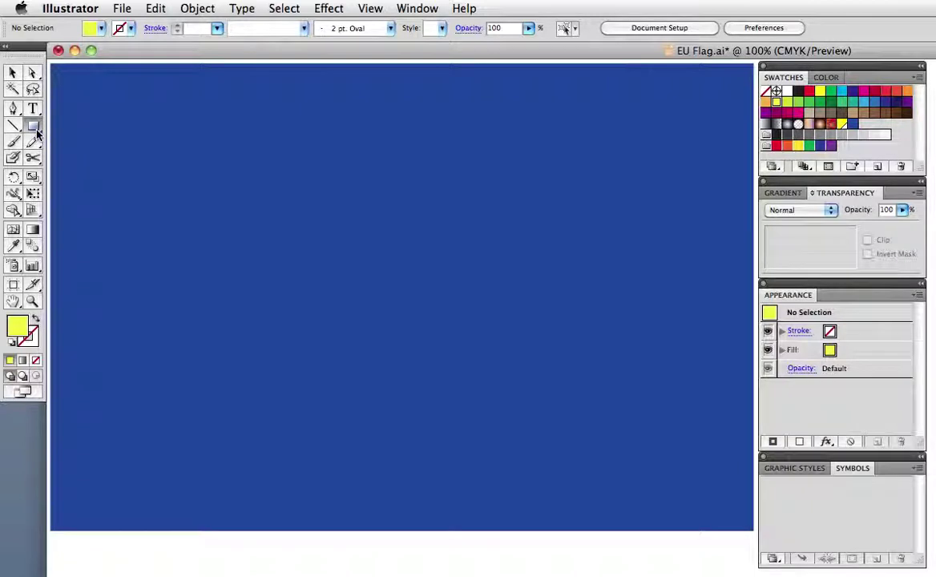
Step: Draw a small yellow star at the flag's left edge and copy it level to the right edge
drag(36, 133, 68, 194)
drag(84, 227, 98, 237)
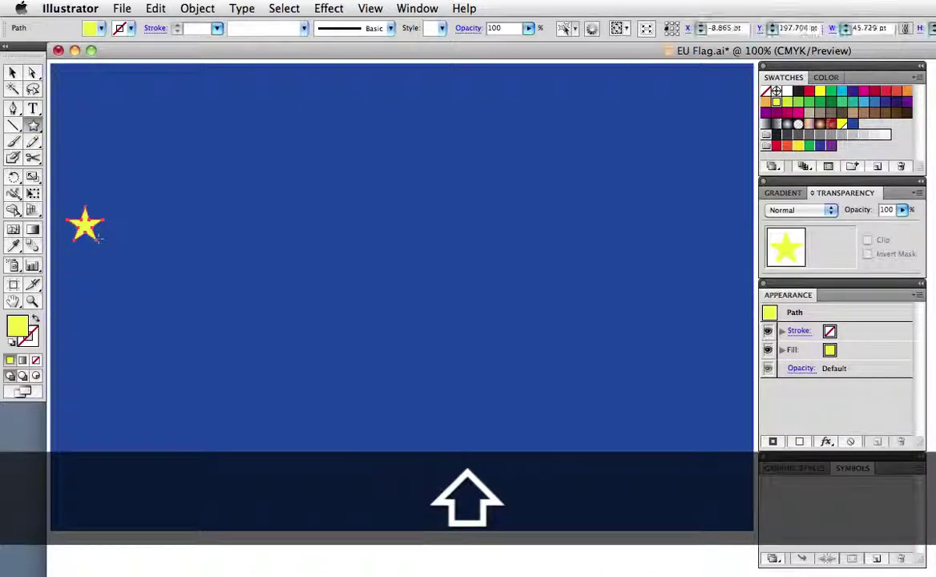
key(v)
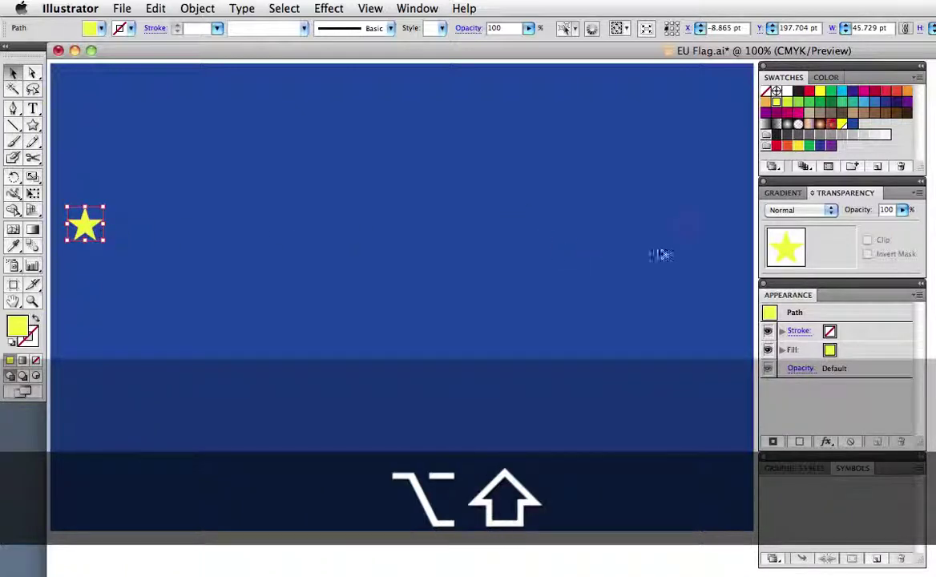
drag(661, 255, 717, 255)
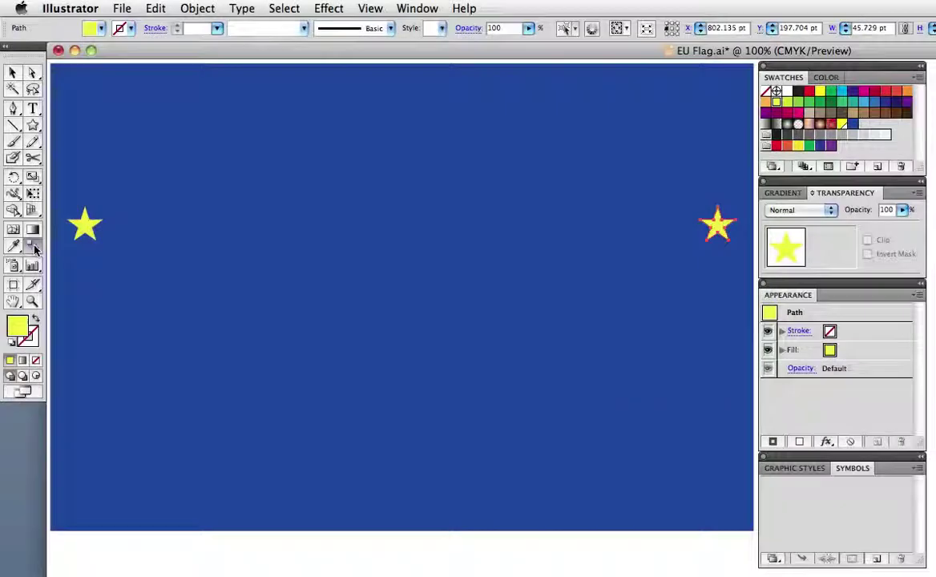
Step: Set the Blend Options spacing to Specified Steps with 10 steps
double_click(32, 245)
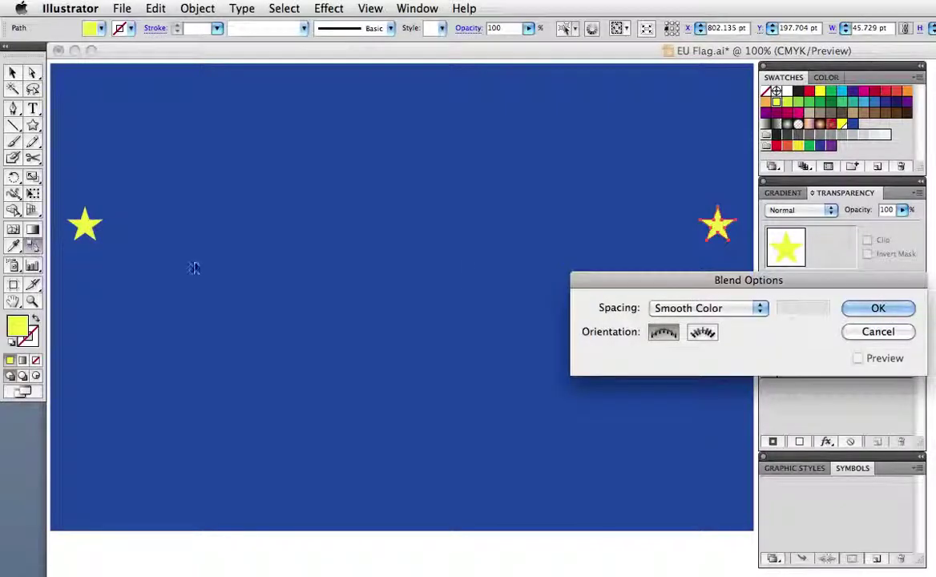
drag(576, 286, 280, 292)
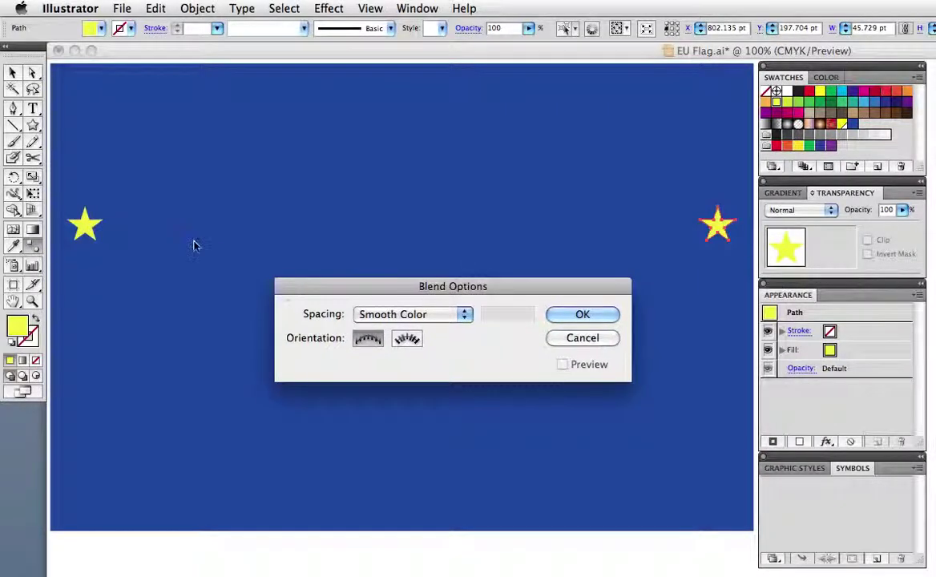
click(450, 317)
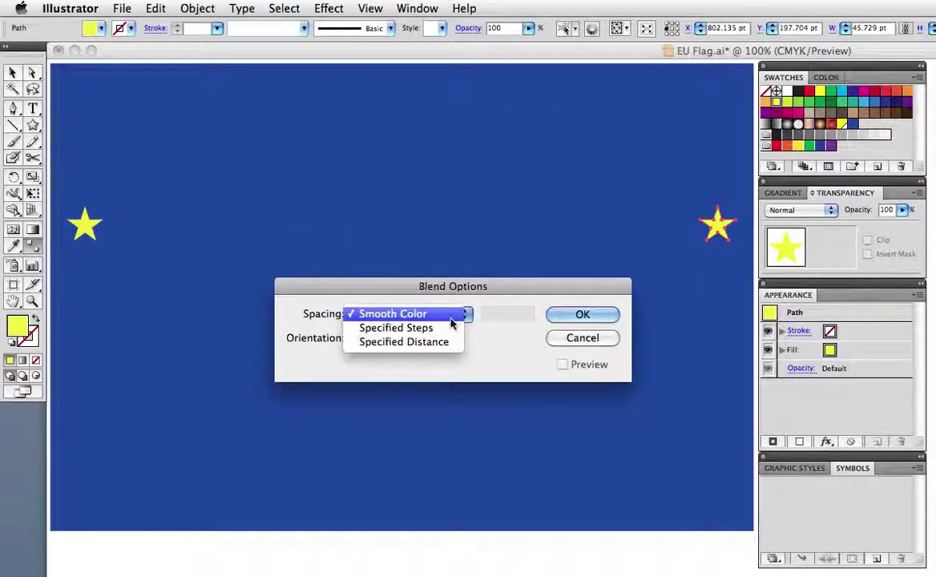
click(449, 327)
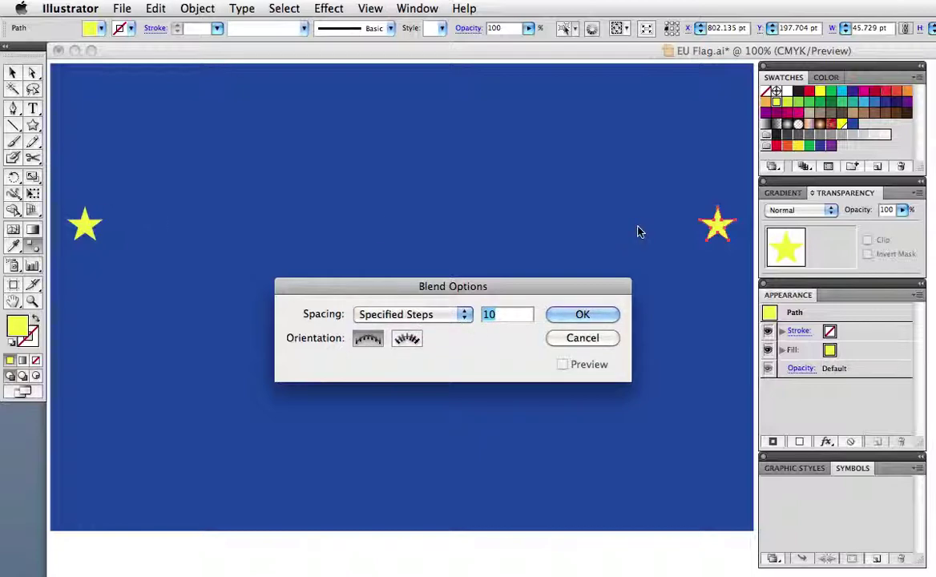
click(603, 318)
Step: Select both edge stars together to prepare them for blending
key(v)
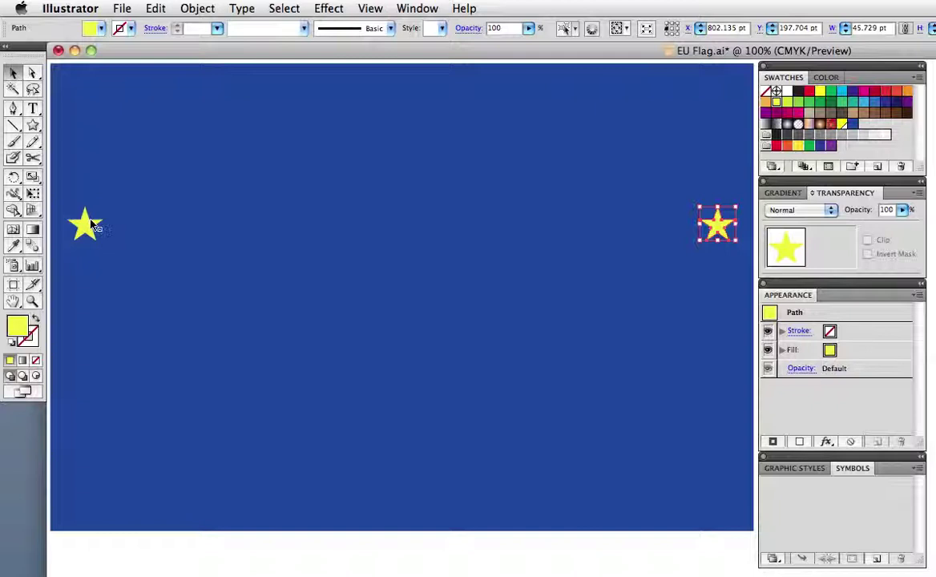
shift+click(88, 225)
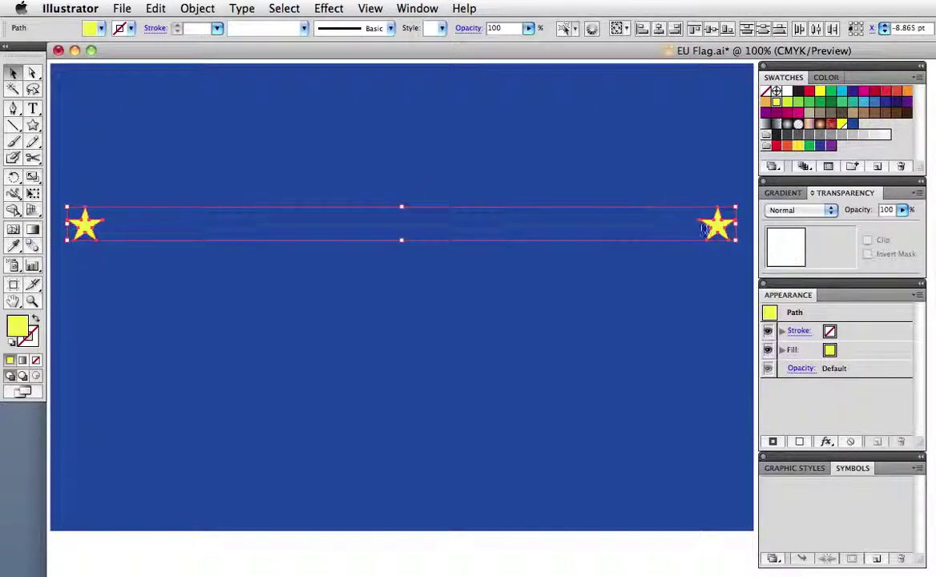
click(196, 9)
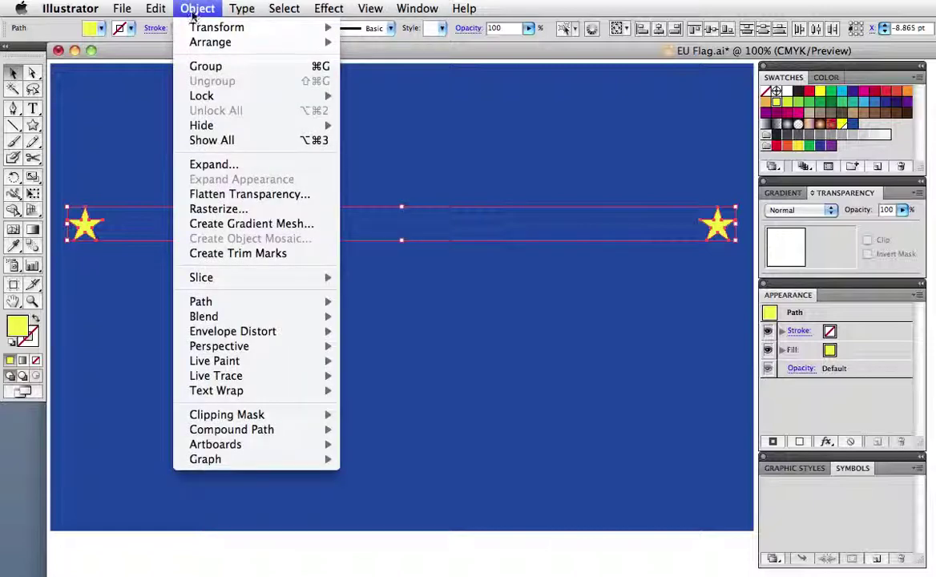
Step: Make a blend between the two stars, forming a row of twelve
mouse_move(228, 322)
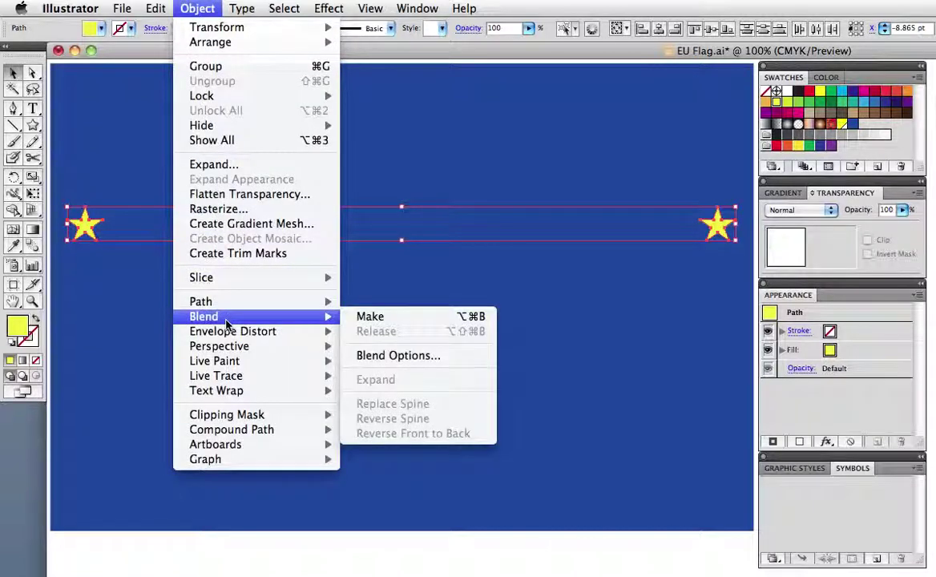
click(416, 318)
click(417, 320)
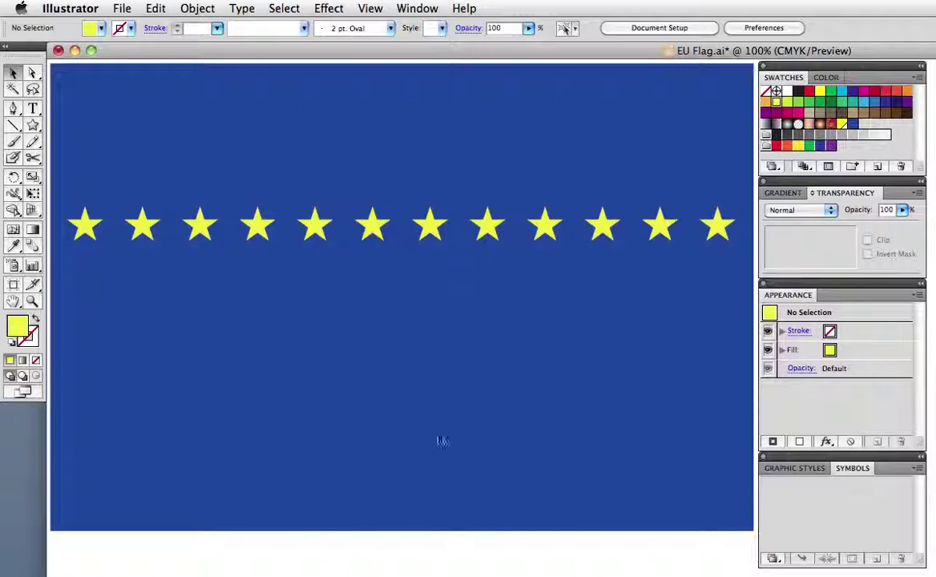
Step: Draw a circle near the flag's centre and replace the star row's spine with it
mouse_move(393, 265)
mouse_down()
mouse_move(340, 155)
mouse_move(311, 161)
mouse_move(256, 129)
mouse_up()
shift+click(602, 230)
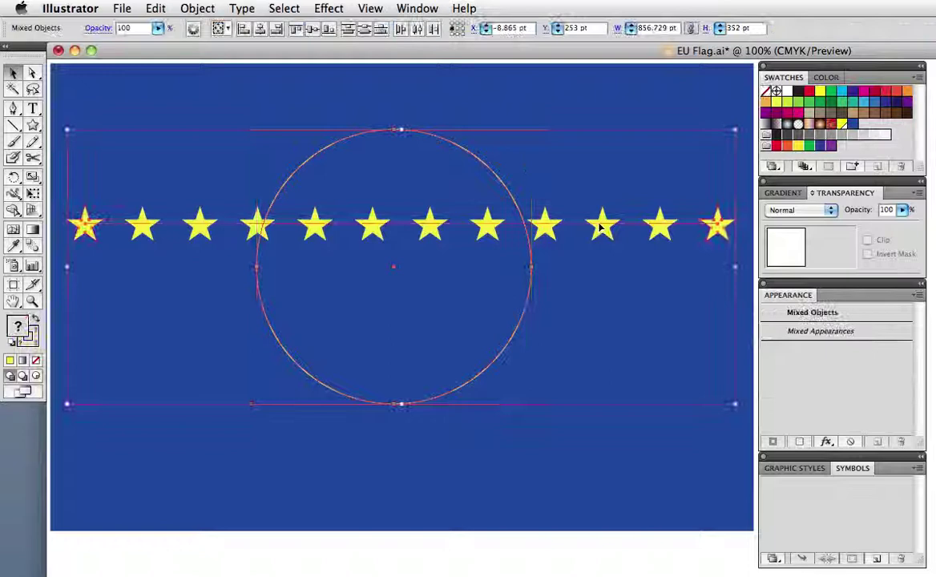
click(194, 9)
mouse_move(228, 317)
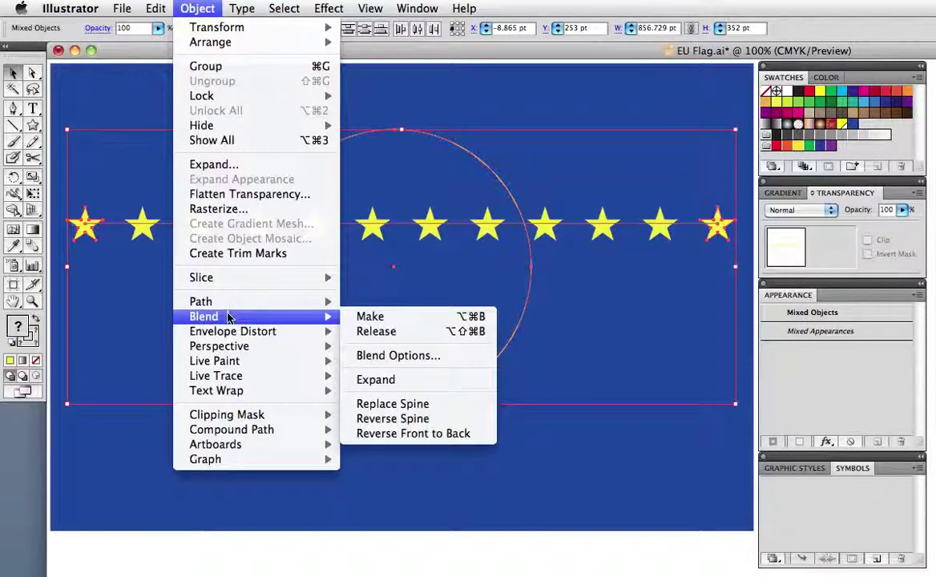
click(449, 409)
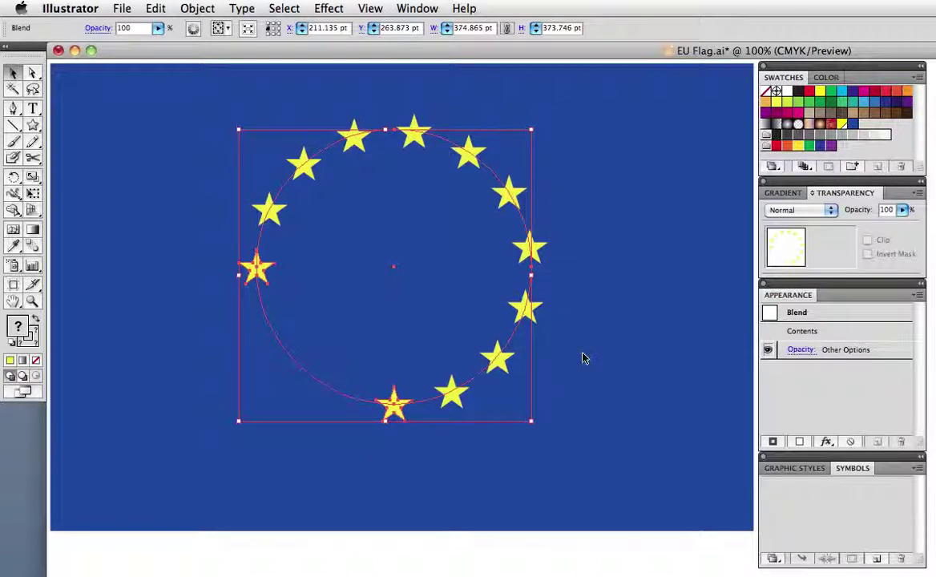
click(566, 457)
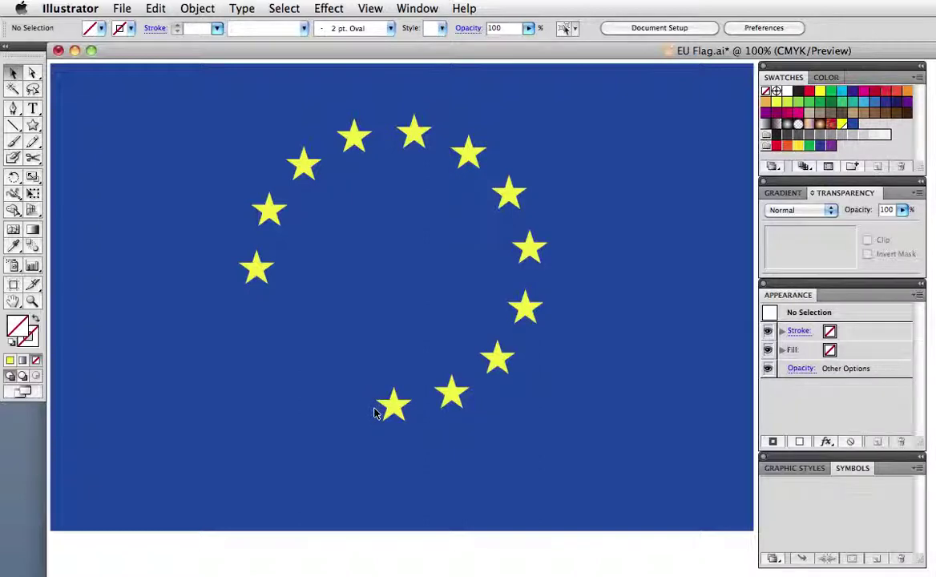
Step: Cut the ring's circle path at its bottom anchor with the Scissors Tool, then deselect
click(451, 393)
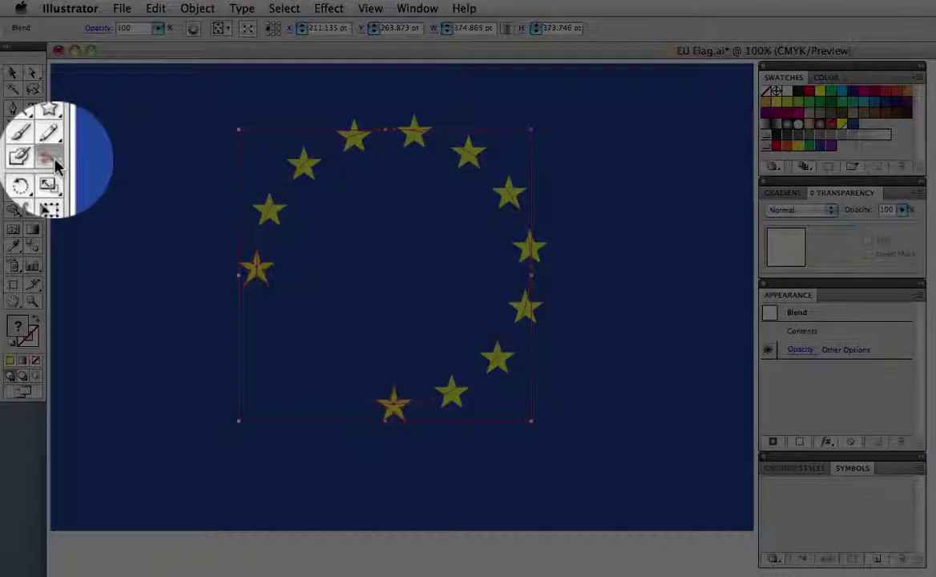
click(32, 157)
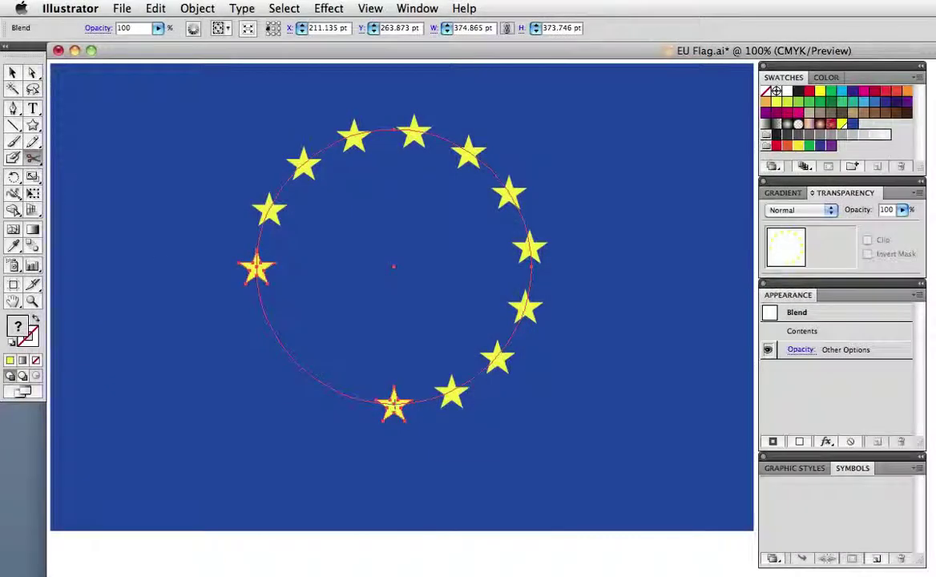
click(394, 404)
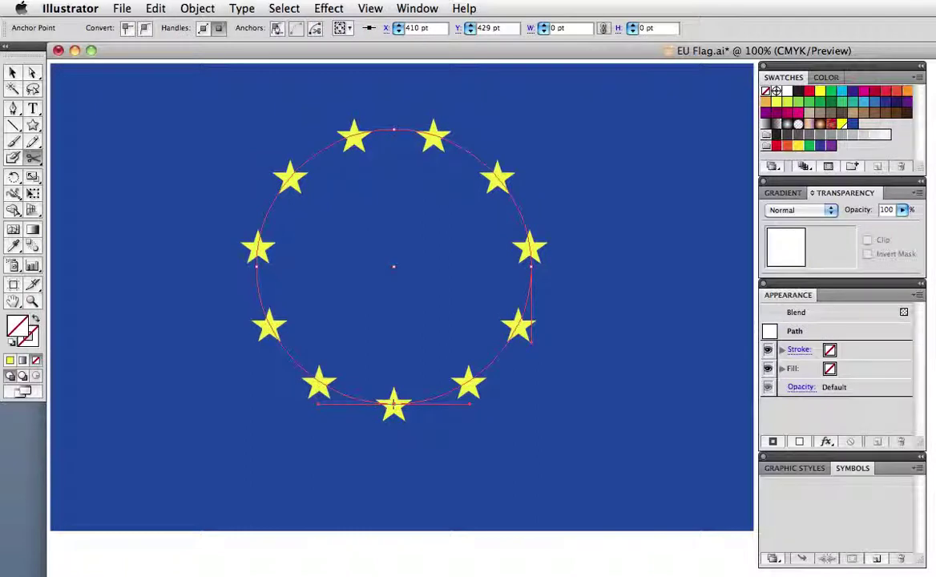
key(super+shift+a)
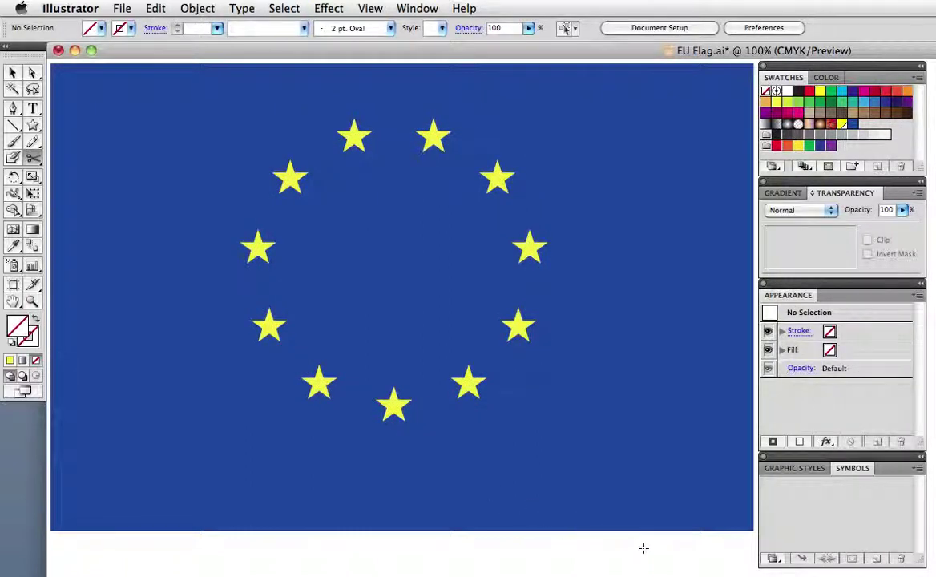
key(v)
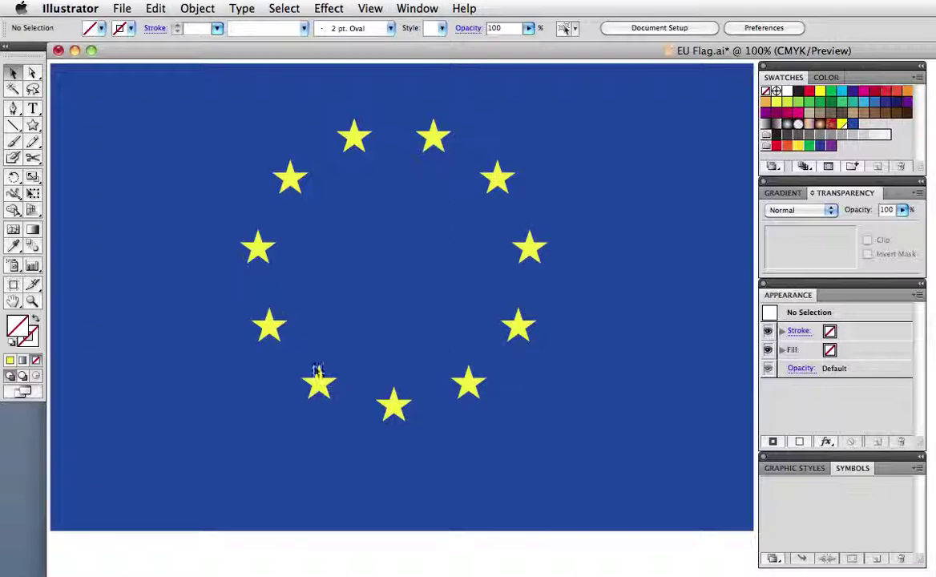
Step: Expand the star ring blend and pull one star off the bottom with Direct Selection
click(392, 405)
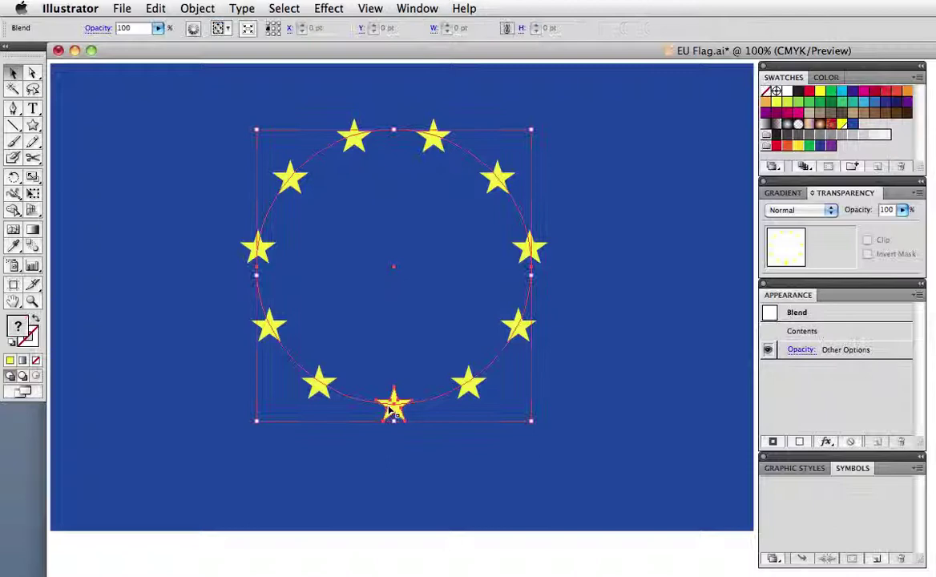
click(197, 8)
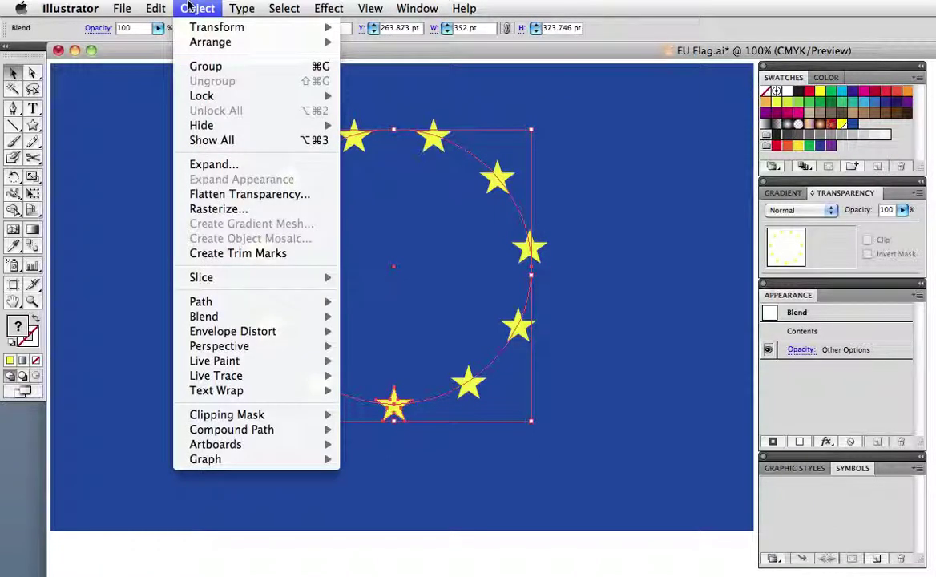
mouse_move(212, 316)
click(391, 380)
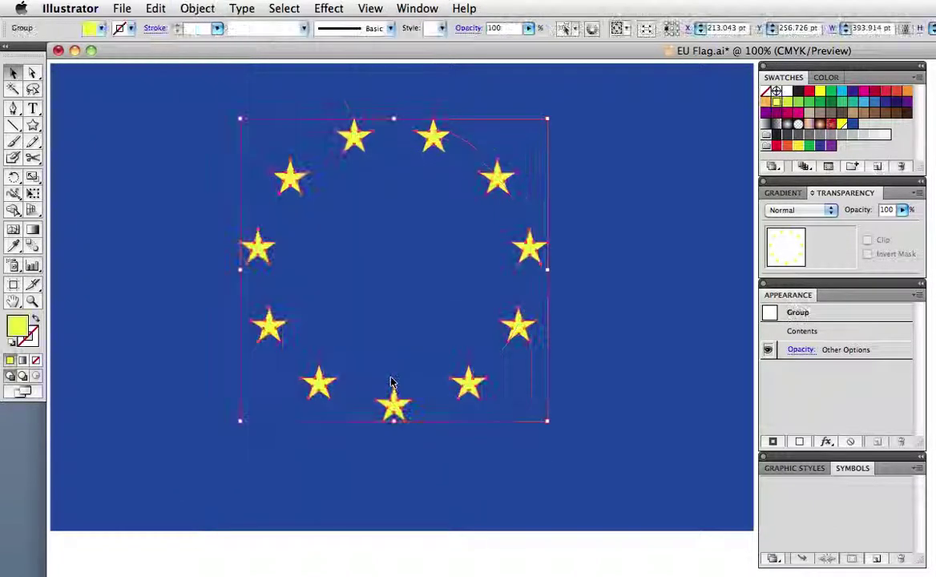
click(393, 385)
key(a)
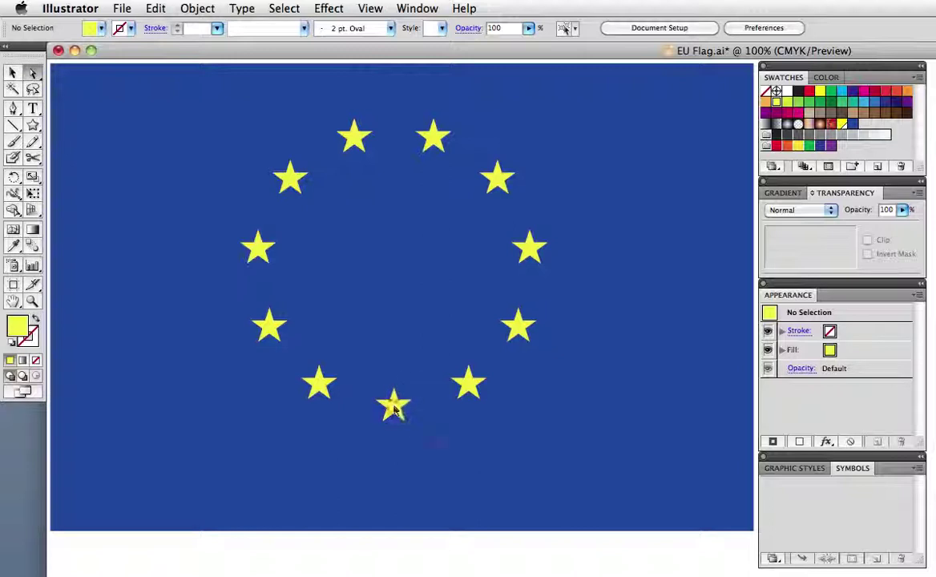
drag(393, 407, 466, 457)
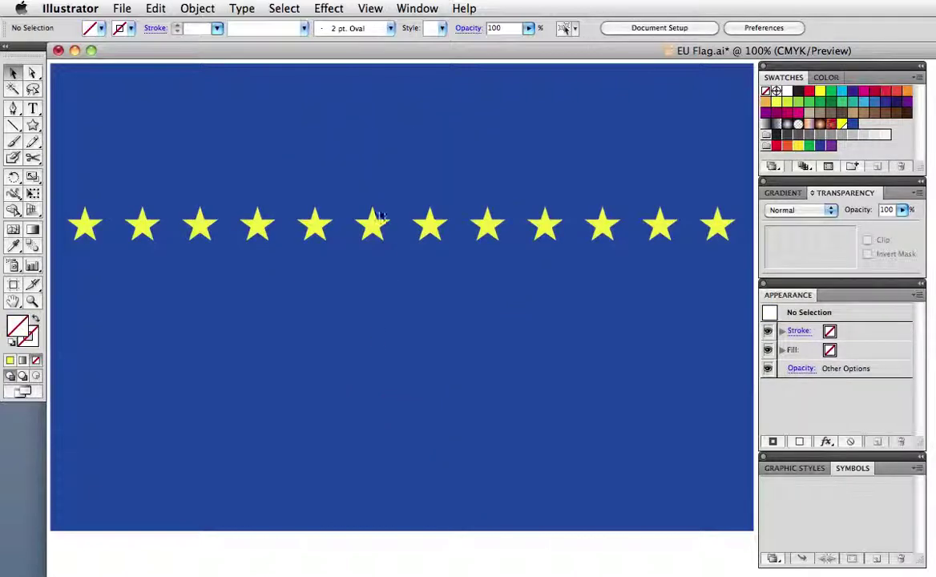
Step: Change the horizontal star row's blend to 11 specified steps, giving 13 stars
click(378, 224)
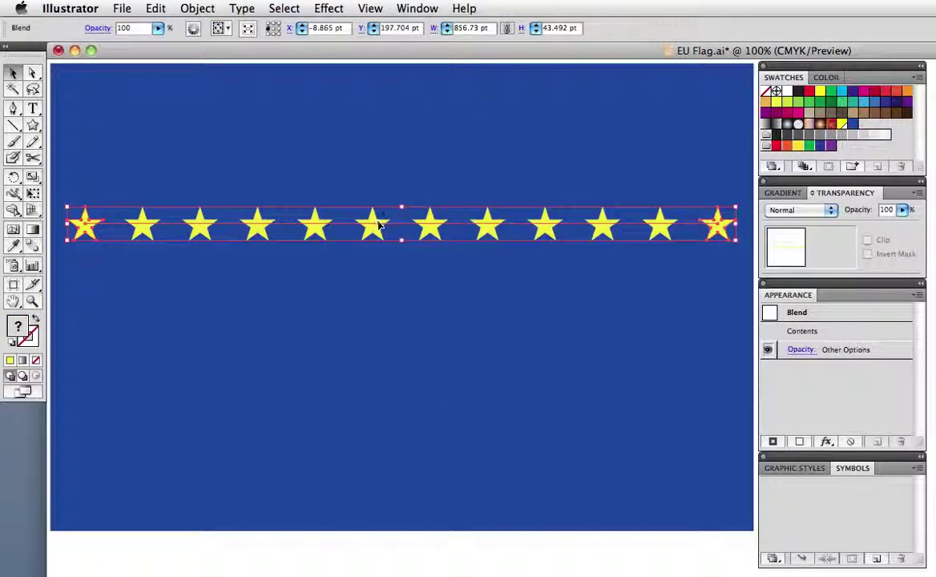
double_click(32, 245)
drag(583, 291, 250, 267)
text(11)
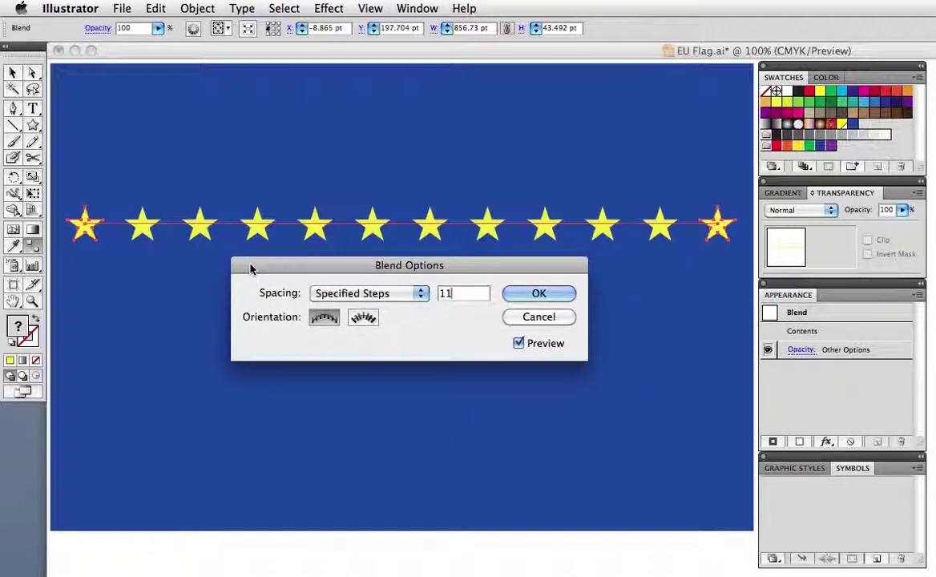
click(538, 293)
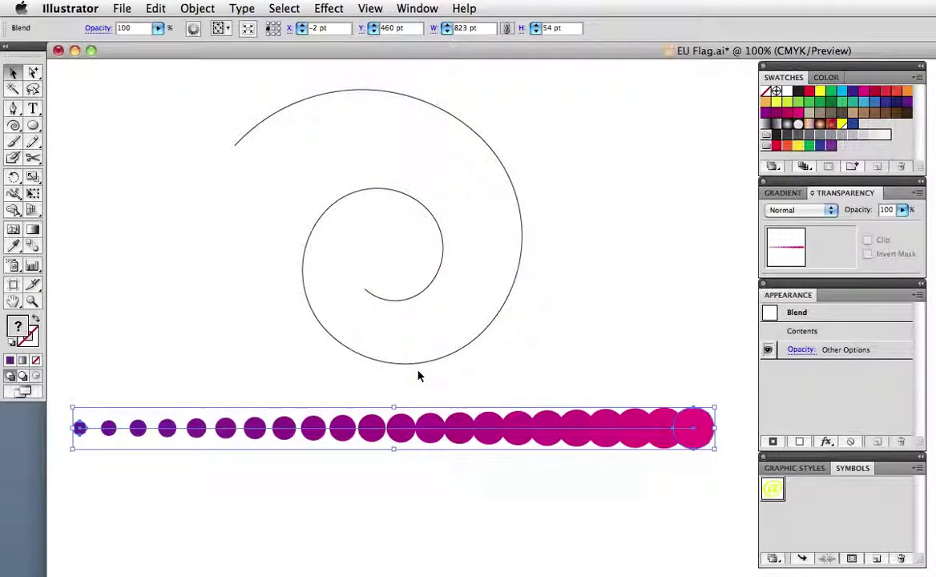
Step: Replace the purple-to-magenta circle blend's spine with the spiral path
drag(413, 500, 417, 330)
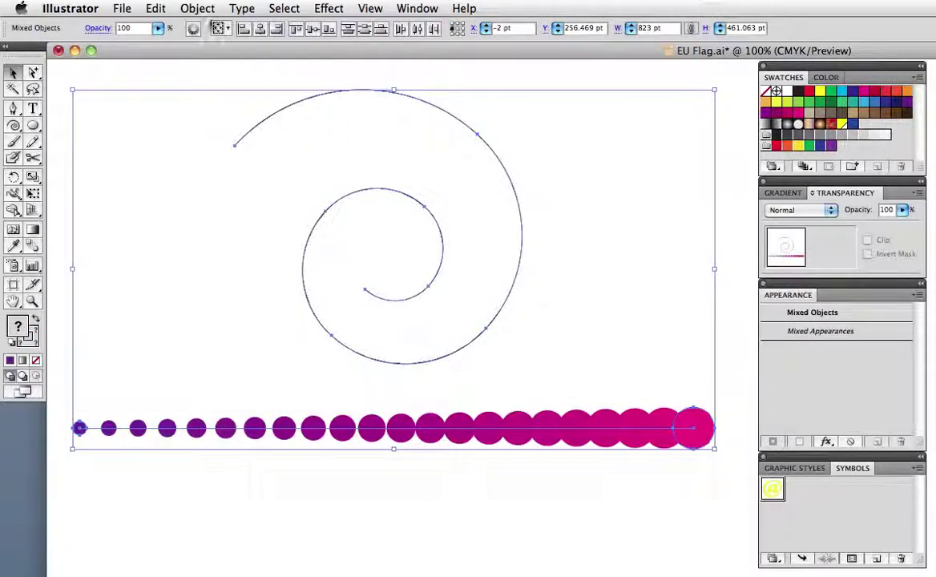
click(197, 8)
mouse_move(237, 319)
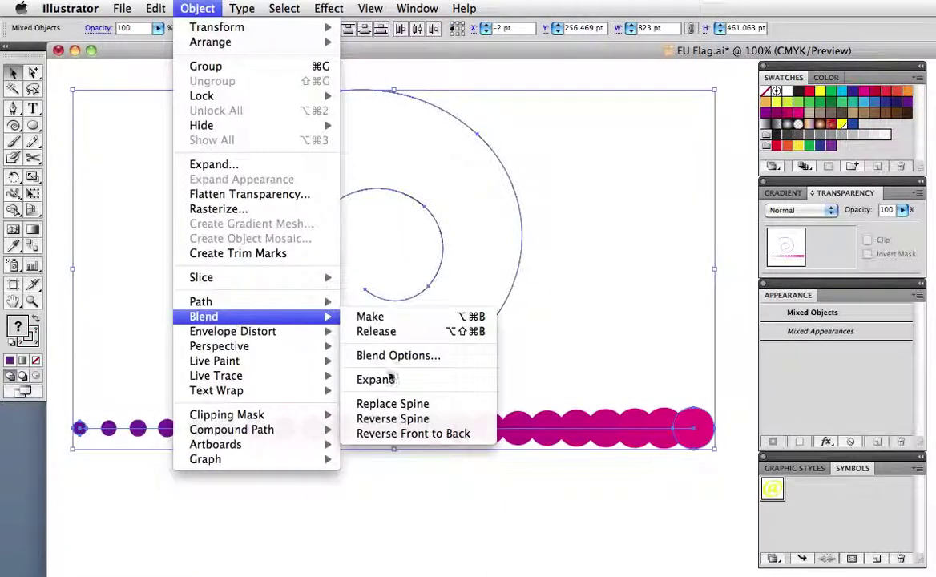
click(455, 407)
click(503, 433)
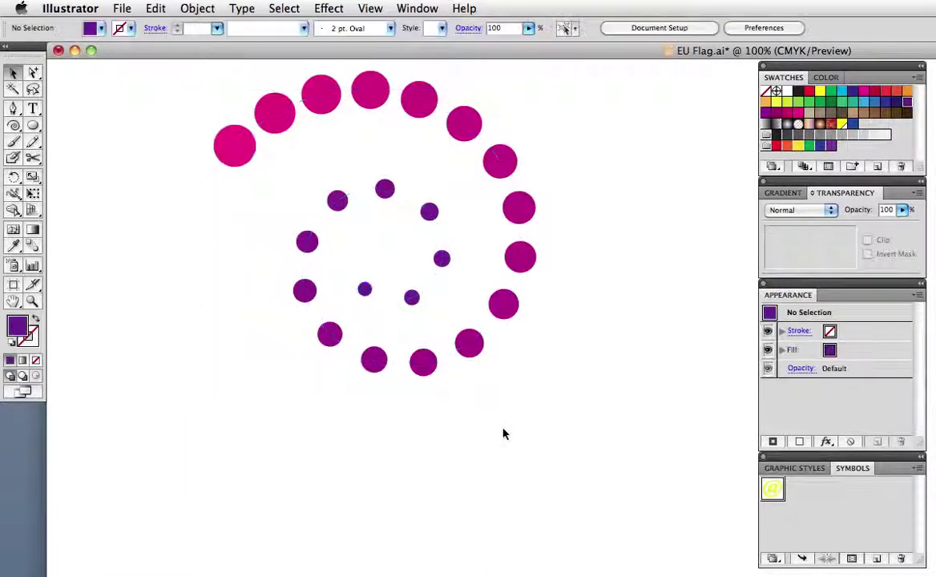
Step: Reverse the spine of the spiral blend so it runs the other way
drag(573, 263, 451, 278)
click(197, 8)
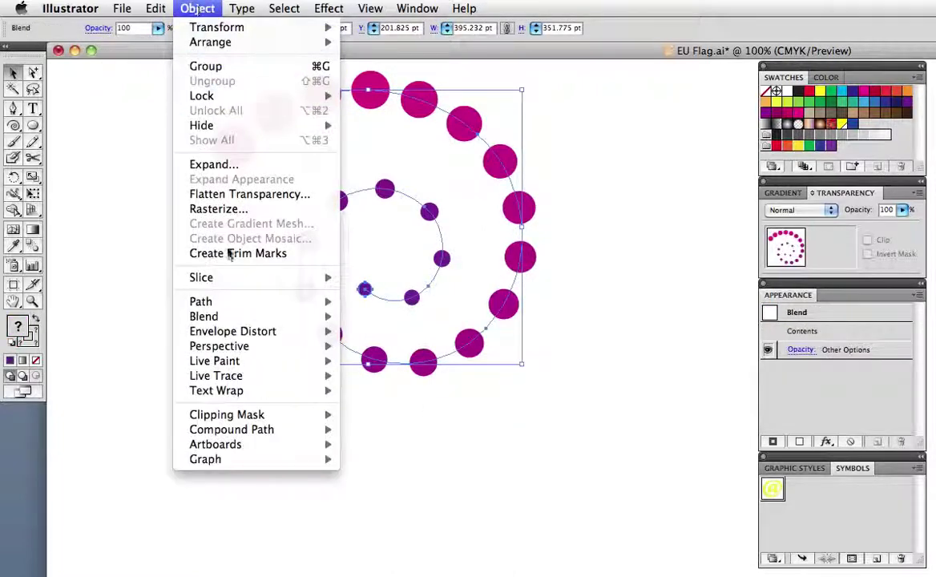
mouse_move(235, 316)
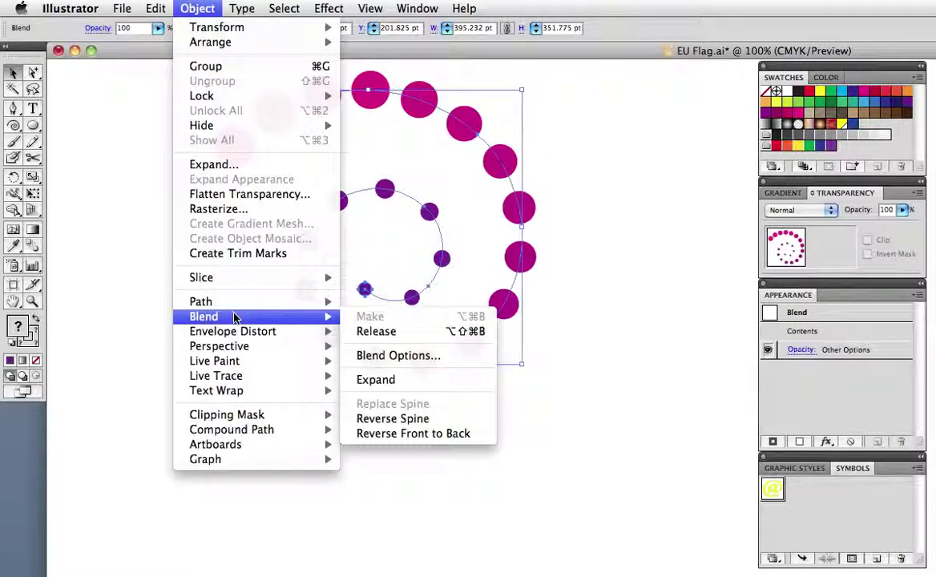
click(439, 419)
click(542, 437)
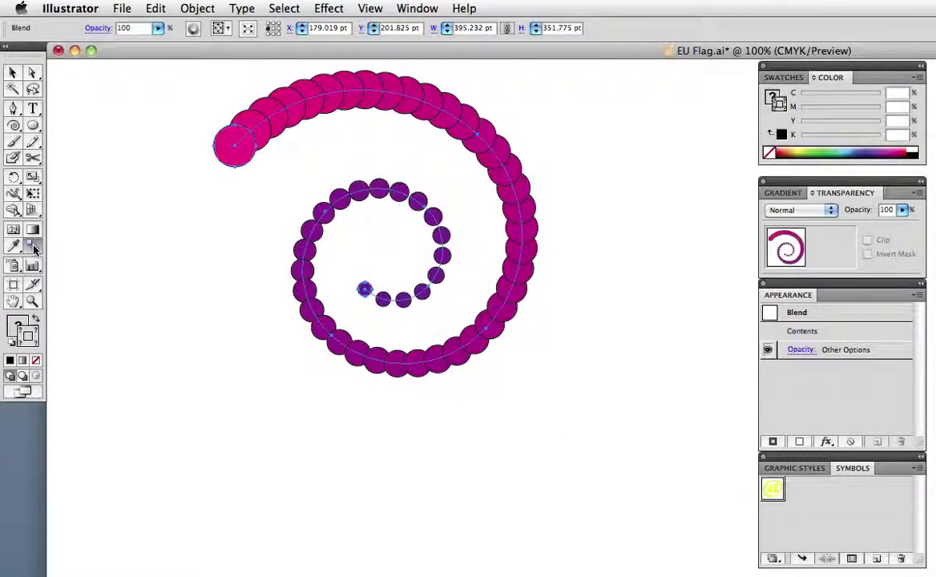
Step: Apply Reverse Front to Back to the spiral blend's overlapping circles, then deselect
click(160, 264)
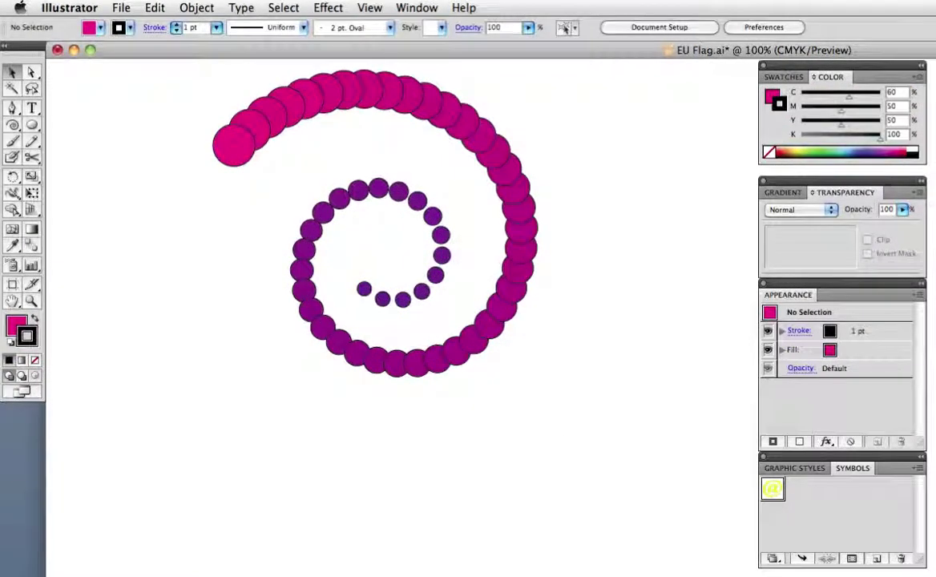
click(506, 188)
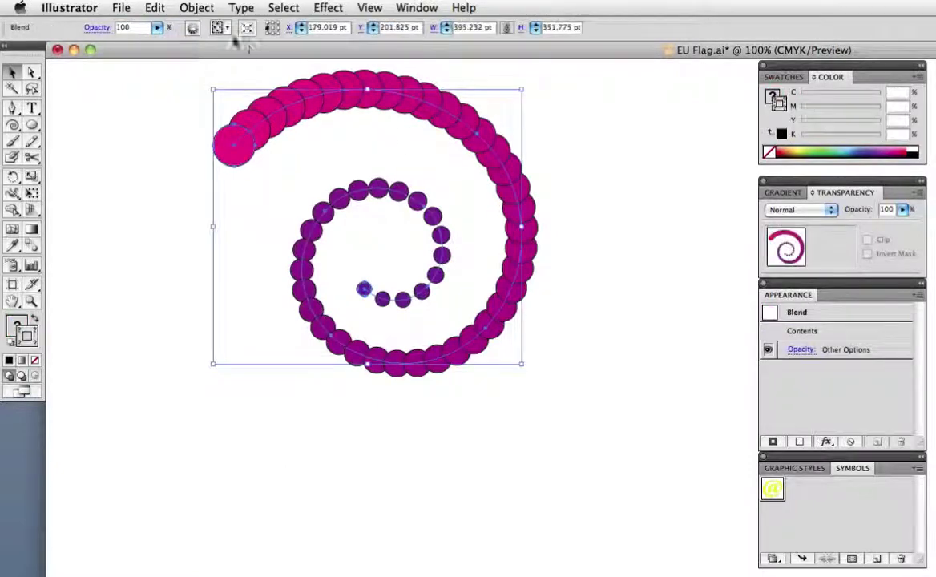
click(196, 7)
mouse_move(233, 316)
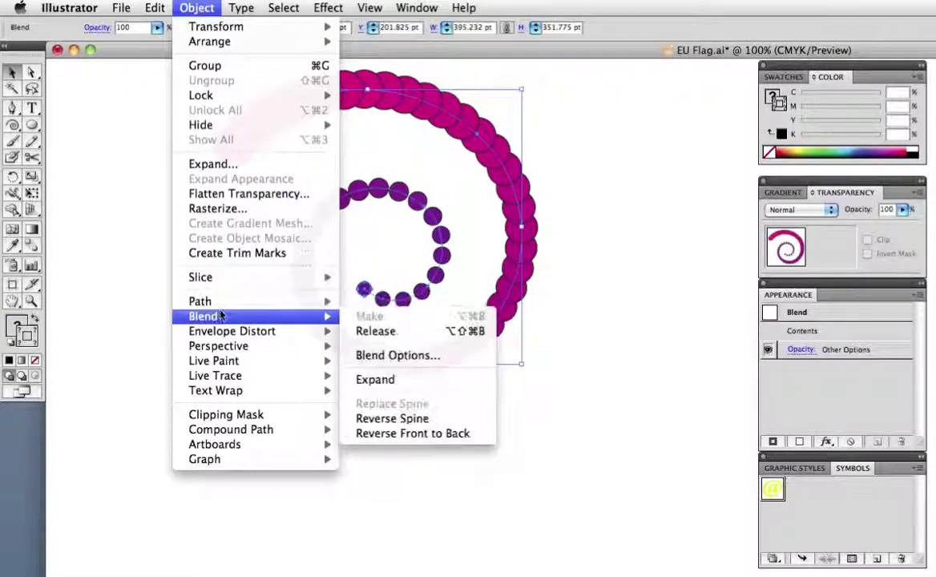
click(481, 433)
click(160, 234)
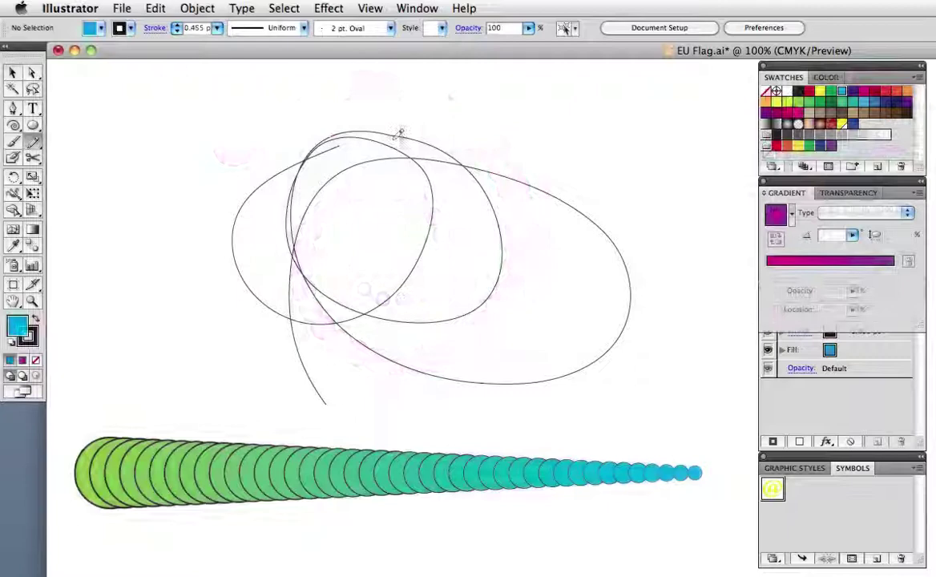
Step: Make the green-to-cyan circle blend follow the looping freehand path via Replace Spine
key(v)
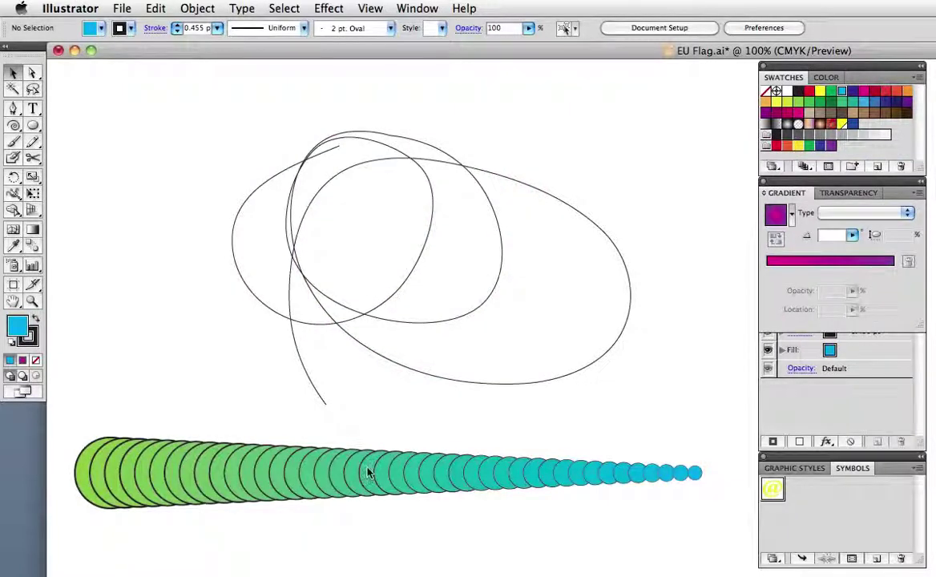
click(368, 472)
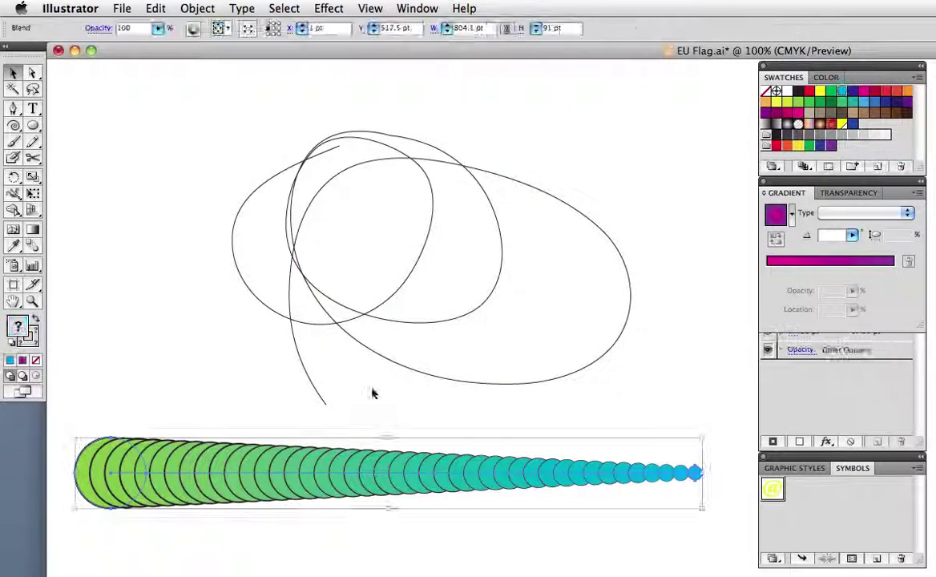
shift+click(365, 317)
click(198, 8)
mouse_move(240, 315)
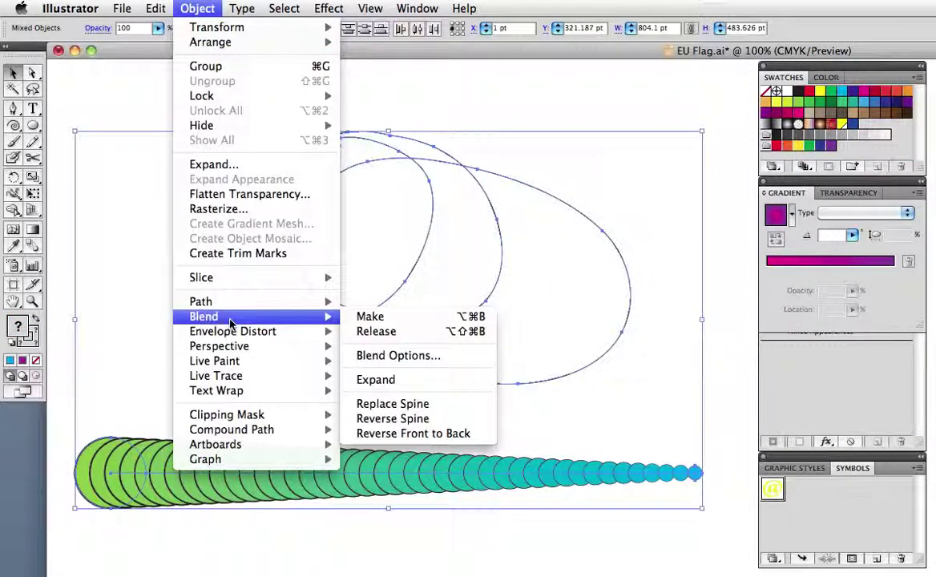
click(421, 404)
click(550, 466)
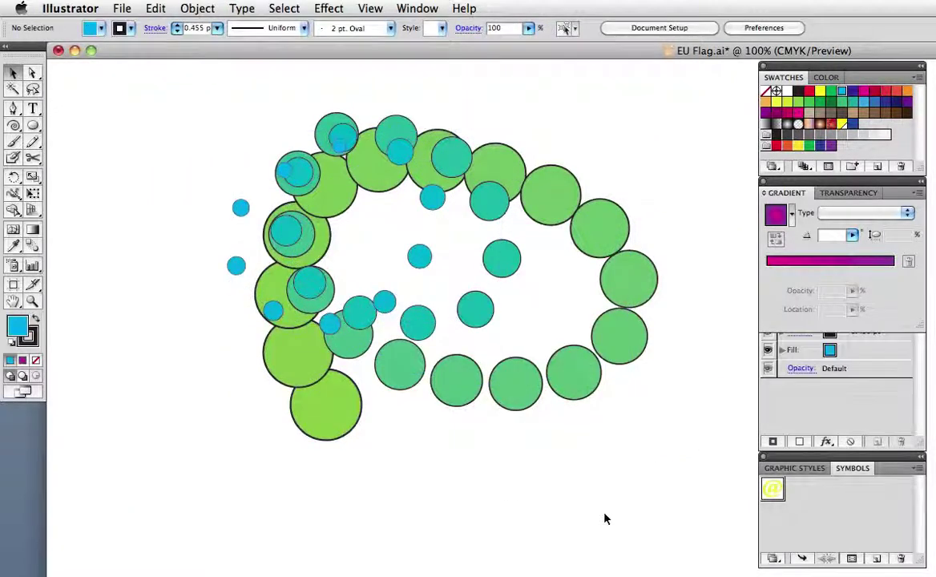
Step: Set the looping blend to 200 specified steps for a dense rope
drag(595, 109, 437, 264)
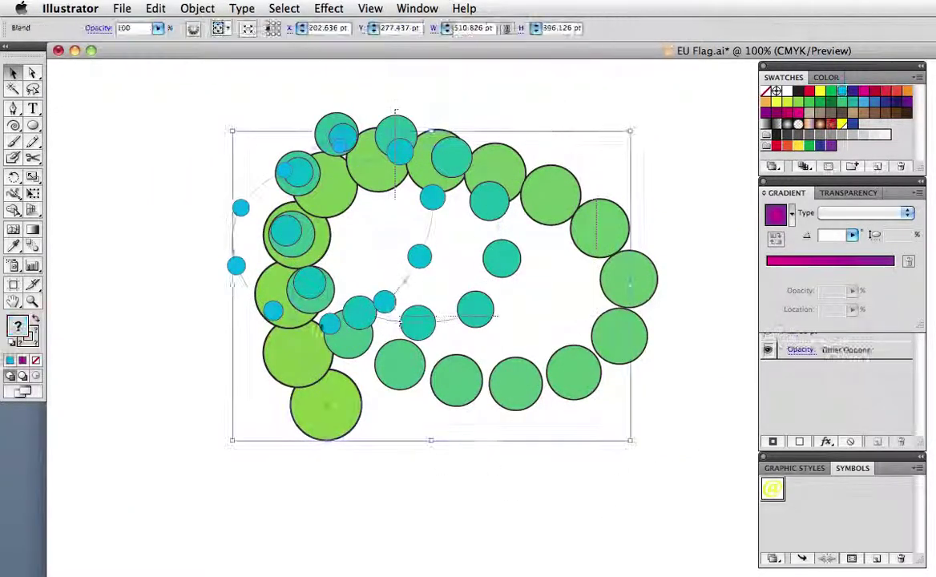
double_click(34, 249)
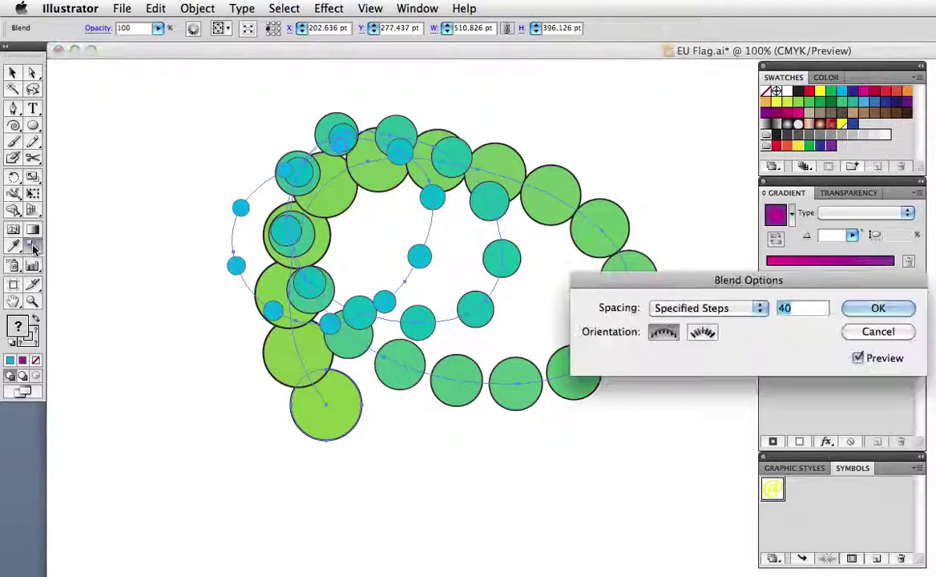
text(200)
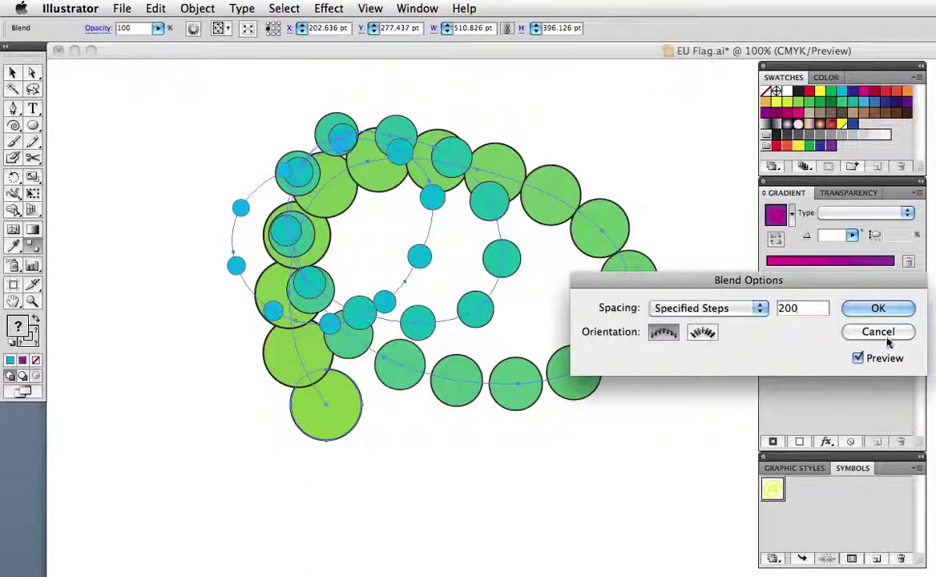
click(877, 309)
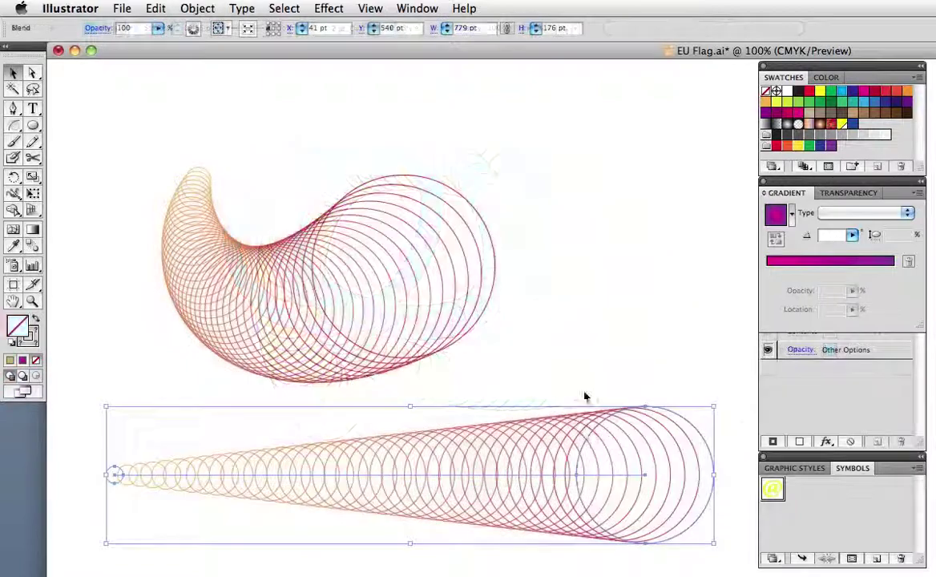
Step: Check the orange-to-red blends' spines in Outline view, then return to Preview
click(588, 386)
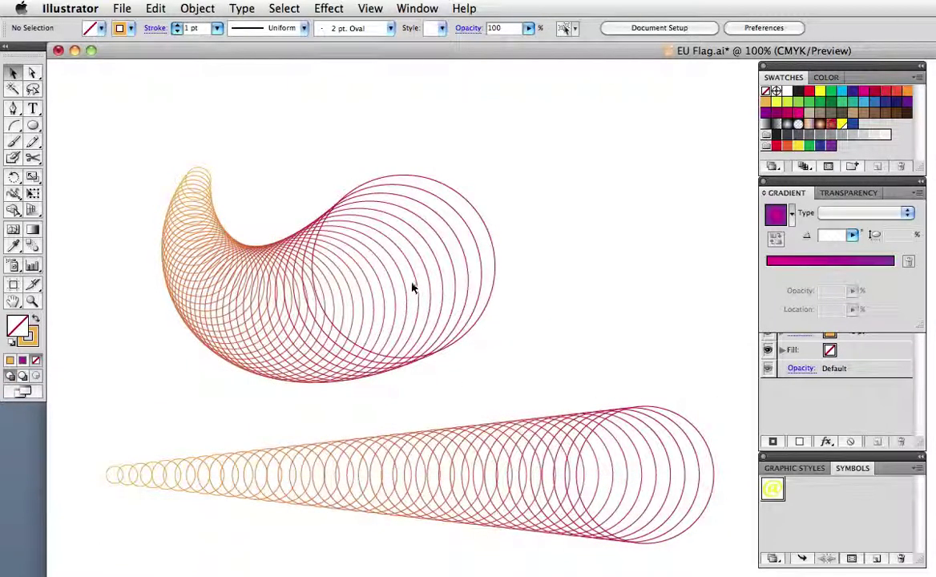
drag(255, 172, 380, 359)
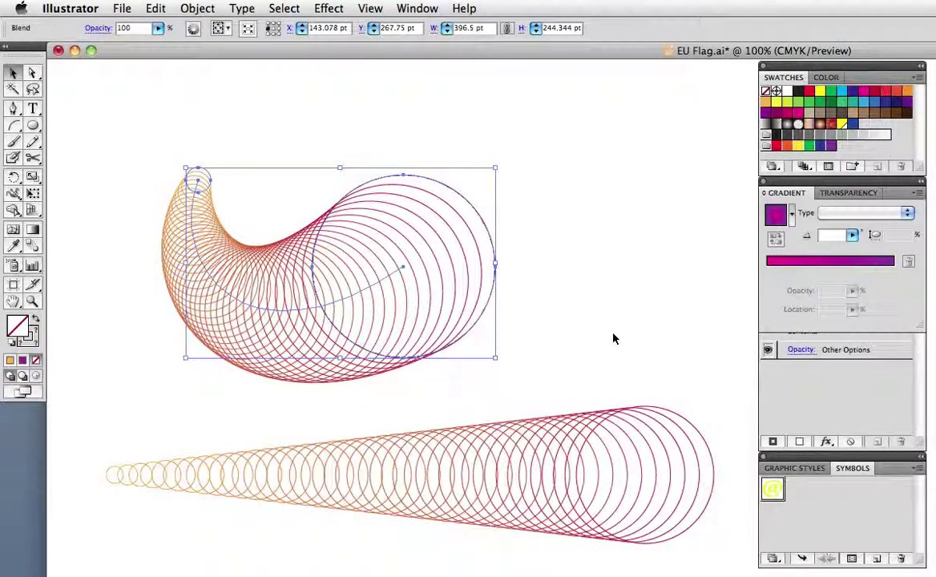
click(612, 339)
key(super+y)
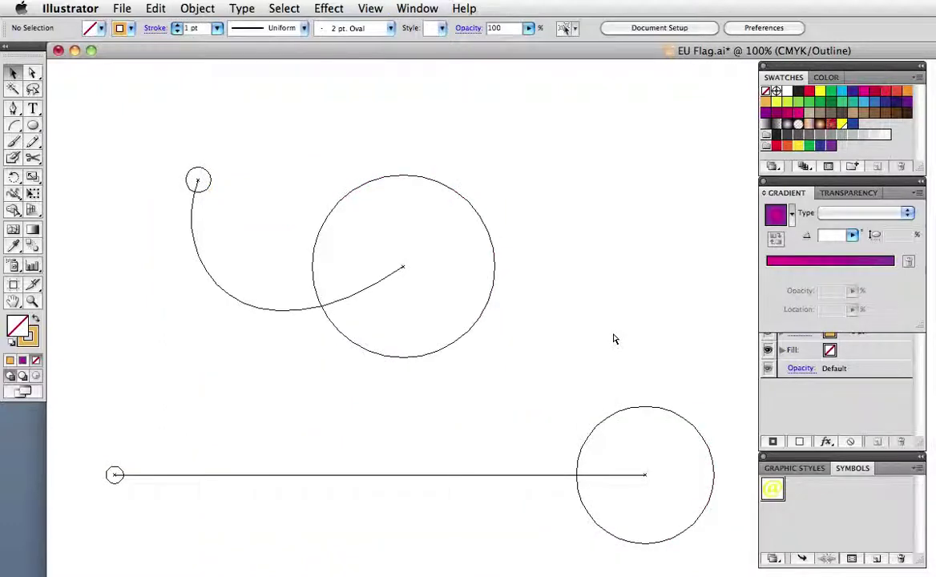
key(super+y)
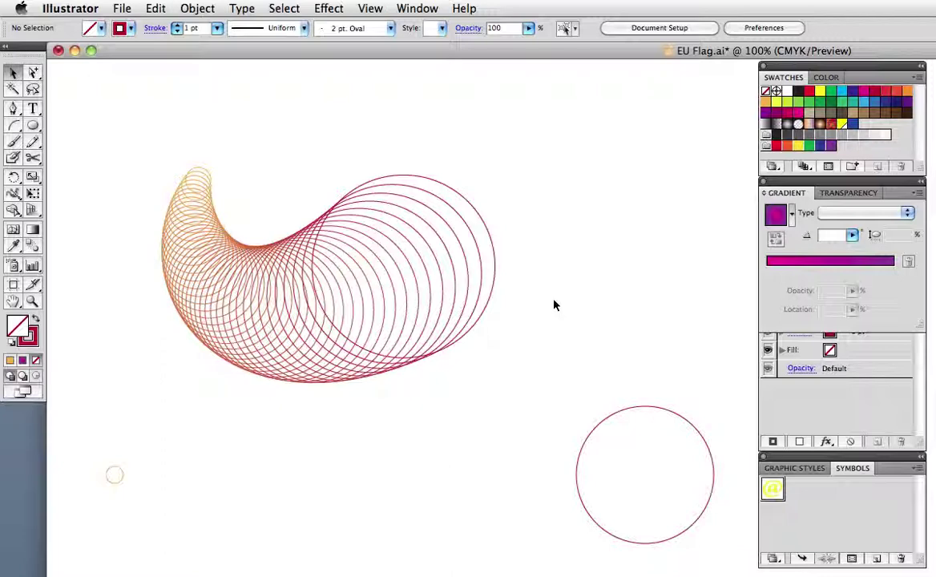
Step: Apply Pucker & Bloat at 66% bloat to the blend's largest circle, swelling it into lobes
click(36, 75)
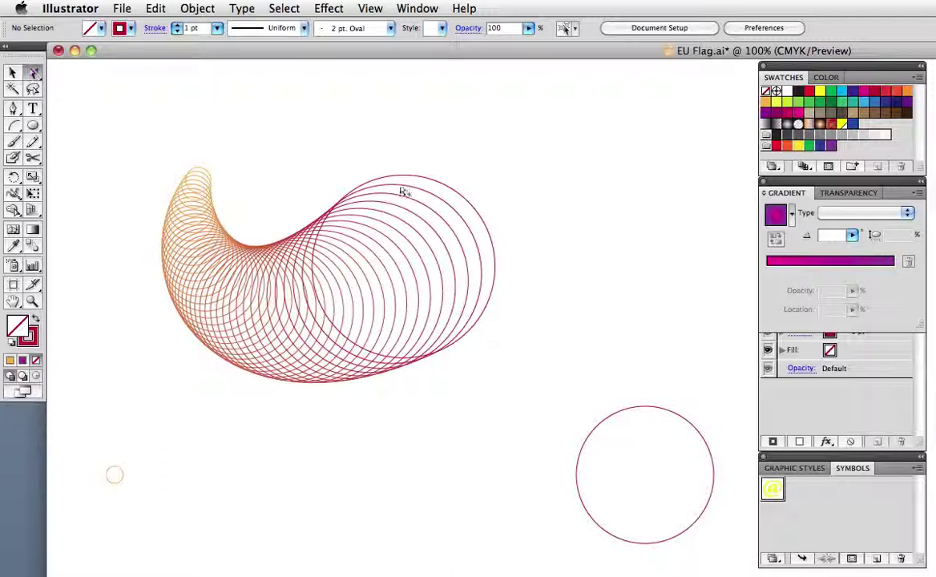
click(469, 204)
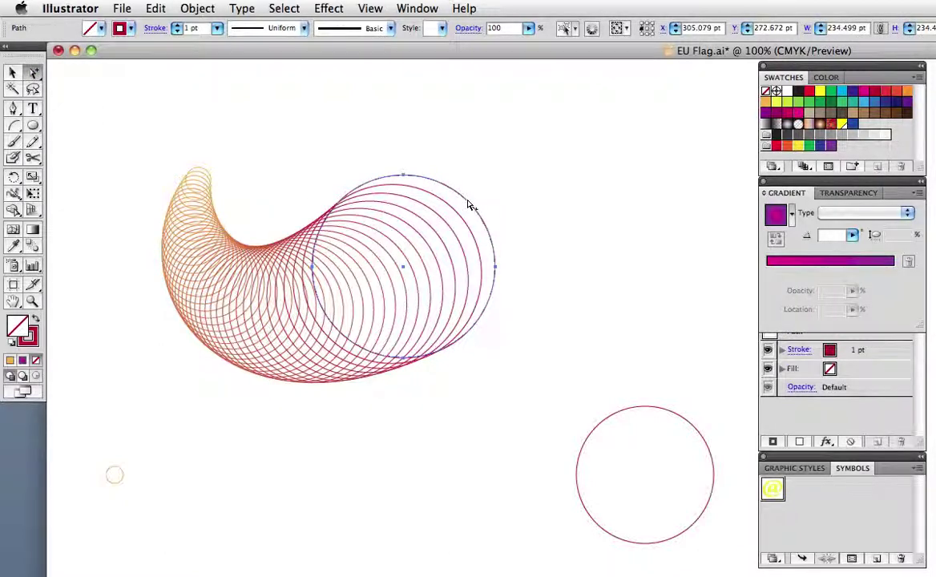
click(329, 8)
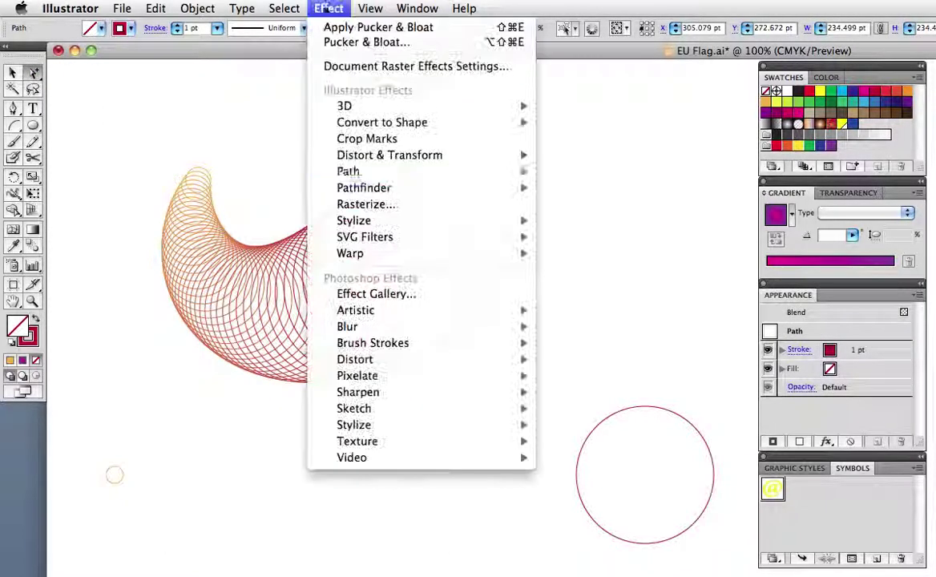
mouse_move(411, 158)
click(618, 178)
drag(648, 284, 549, 180)
drag(607, 217, 574, 216)
drag(575, 181, 586, 143)
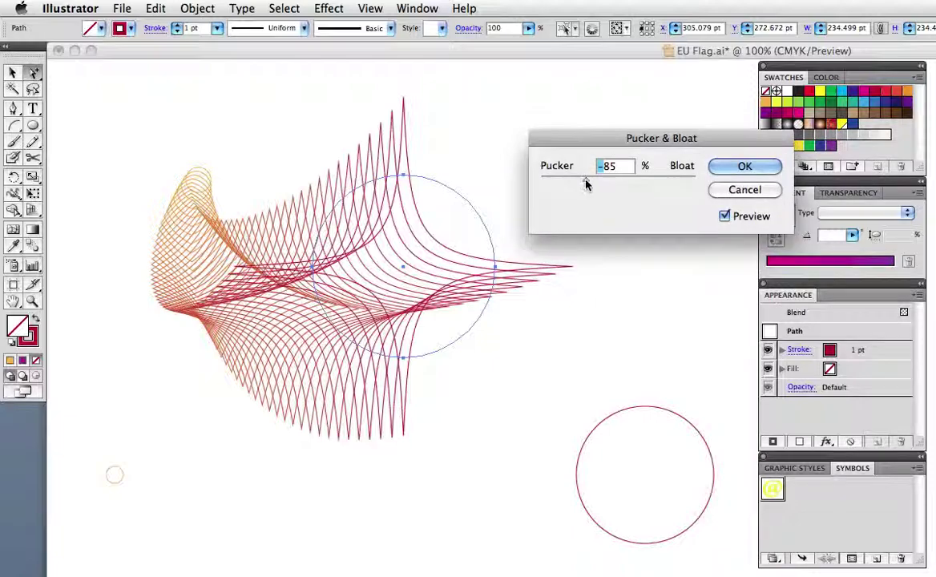
drag(585, 184, 646, 192)
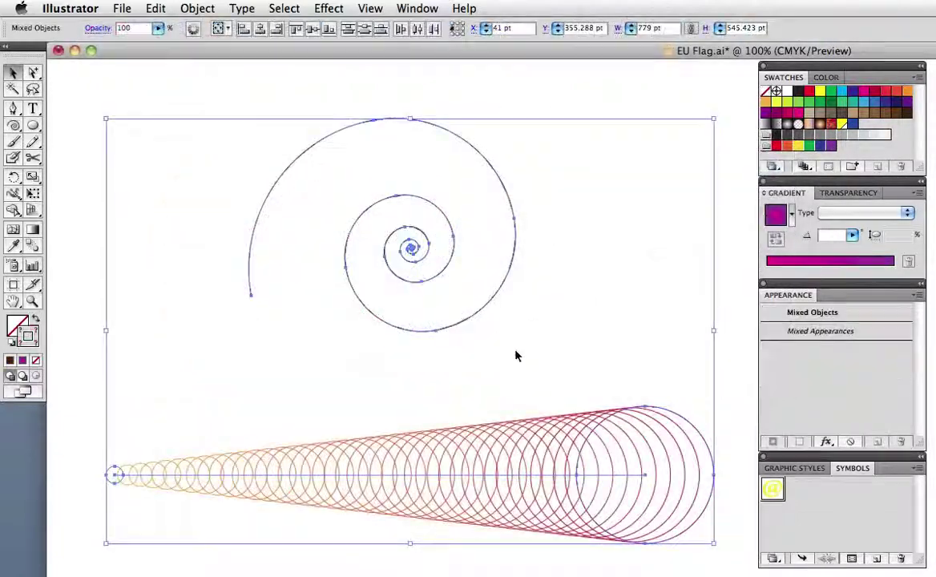
Step: Replace the circle blend's spine with the spiral so the circles follow it
click(198, 8)
mouse_move(225, 315)
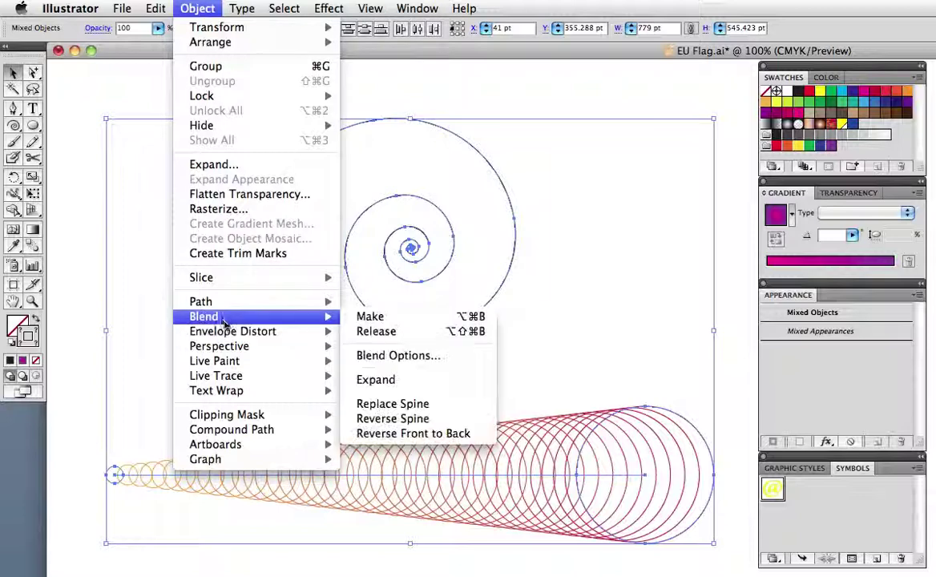
click(447, 405)
click(653, 462)
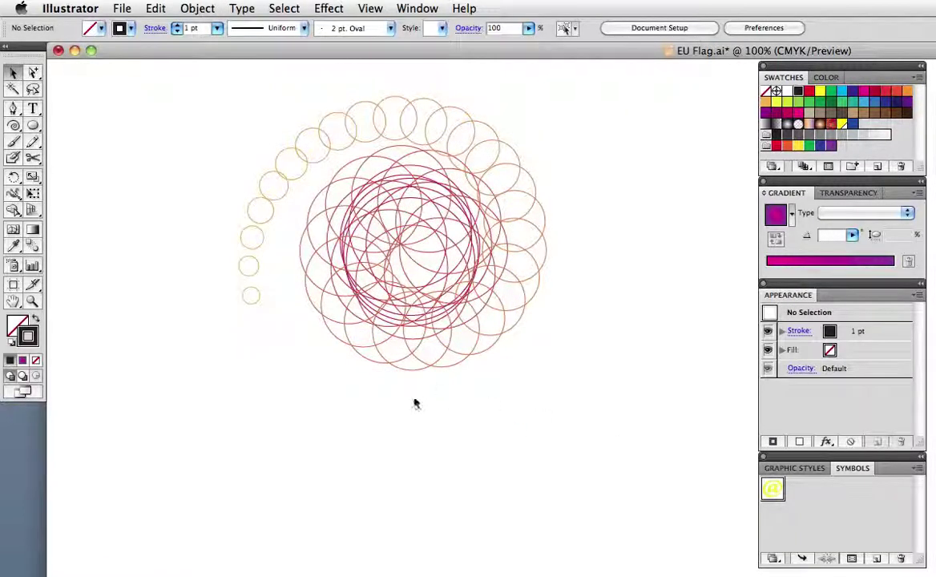
click(440, 253)
Step: Set the spiral blend's spacing to 200 specified steps
double_click(35, 246)
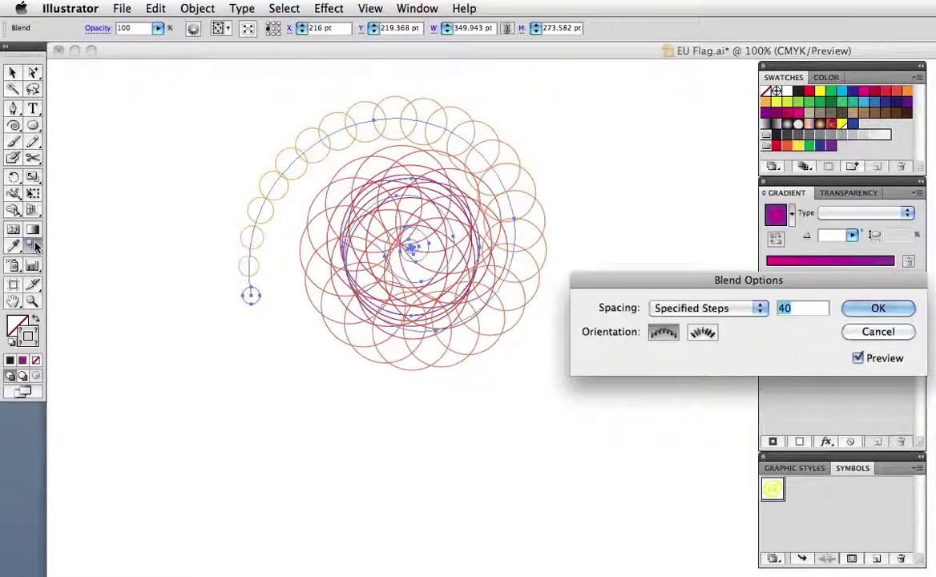
text(200)
key(Return)
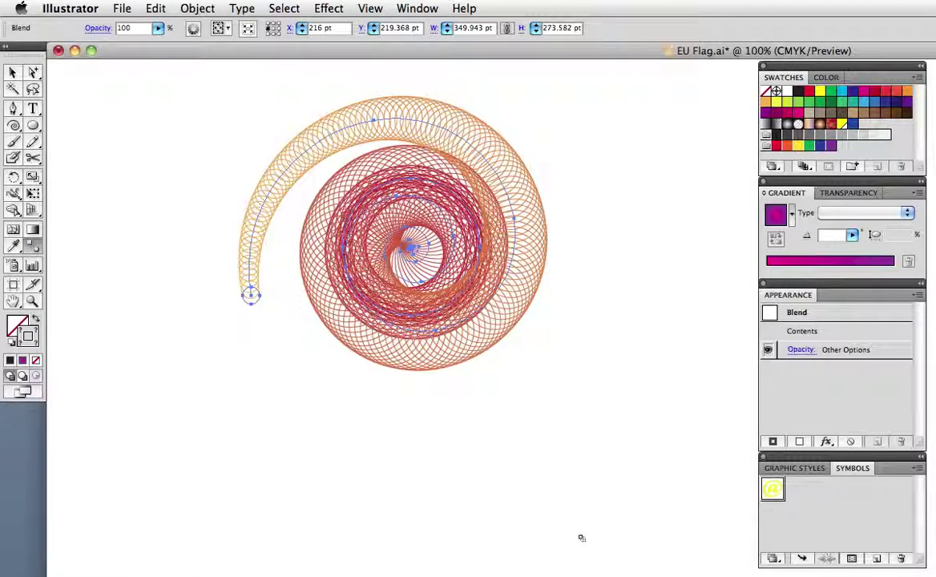
click(412, 264)
click(454, 334)
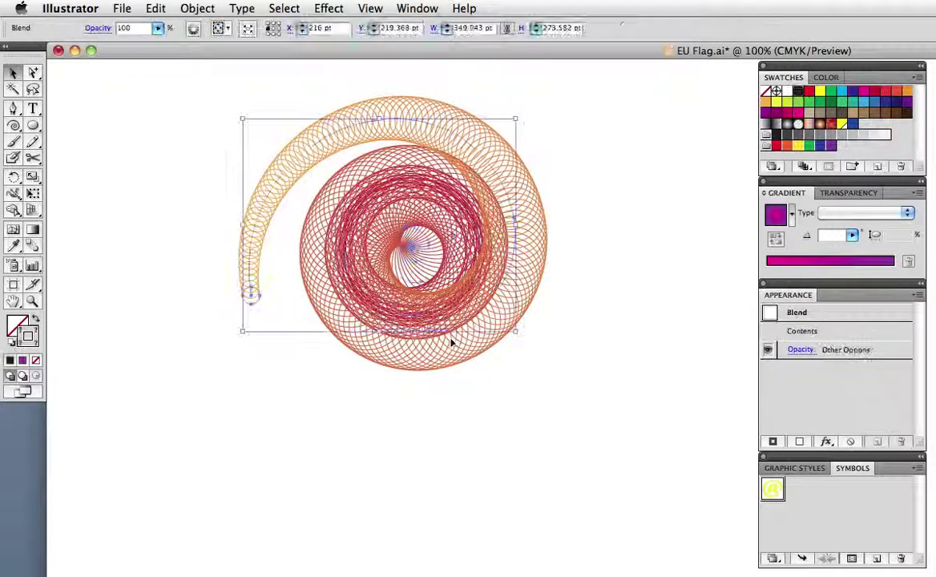
Step: Reverse the blend's spine and enlarge the nautilus to about 602 × 445 pt
click(197, 8)
mouse_move(251, 318)
click(445, 420)
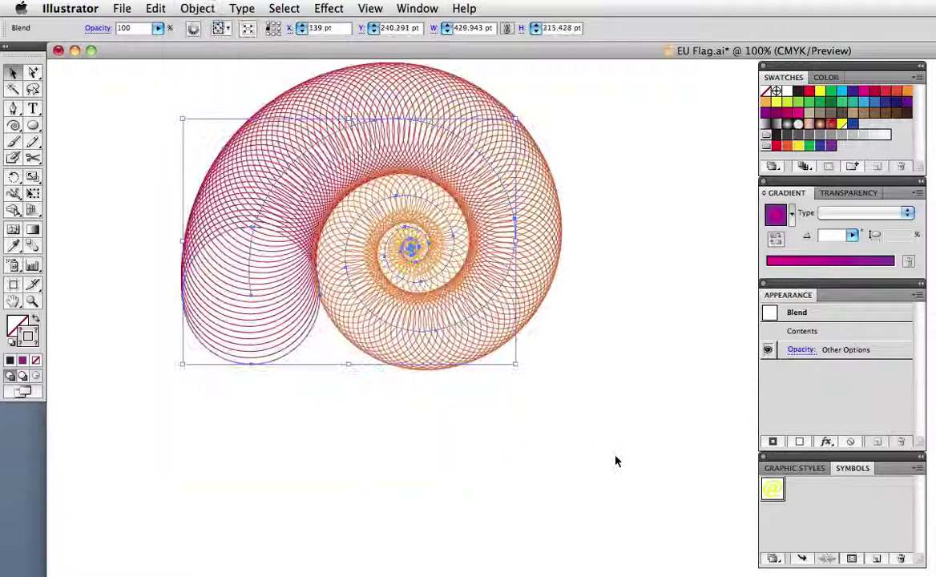
click(617, 456)
click(494, 363)
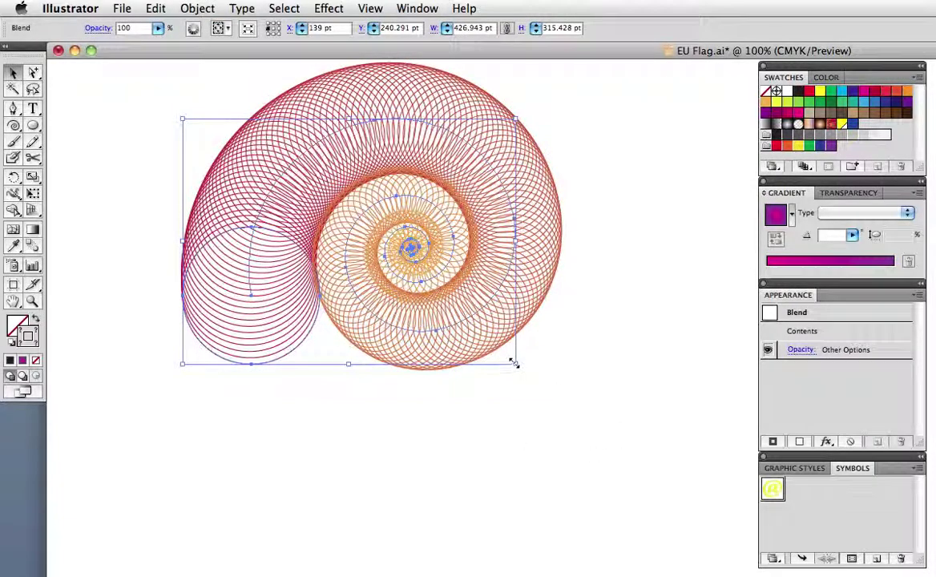
drag(514, 362, 651, 516)
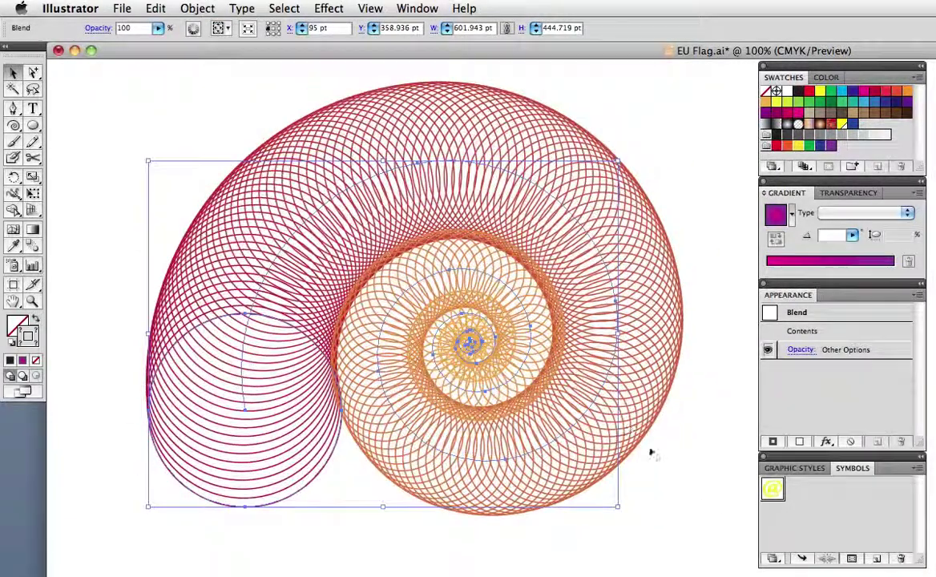